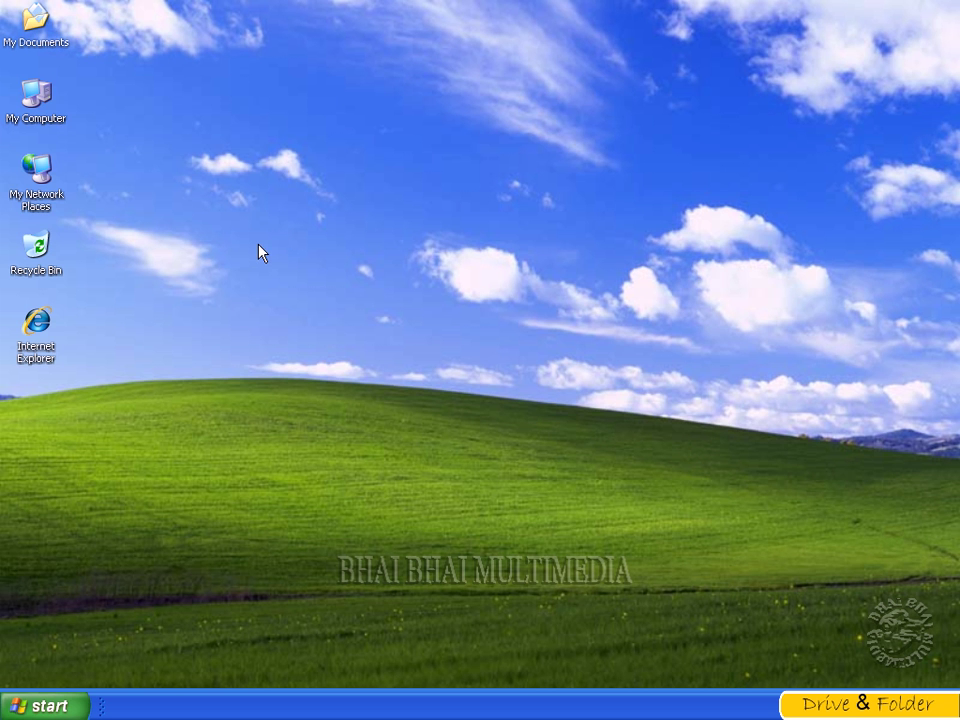
# Step: Open My Computer and select the Work (D:) drive to view its details
pyautogui.doubleClick(37, 95)
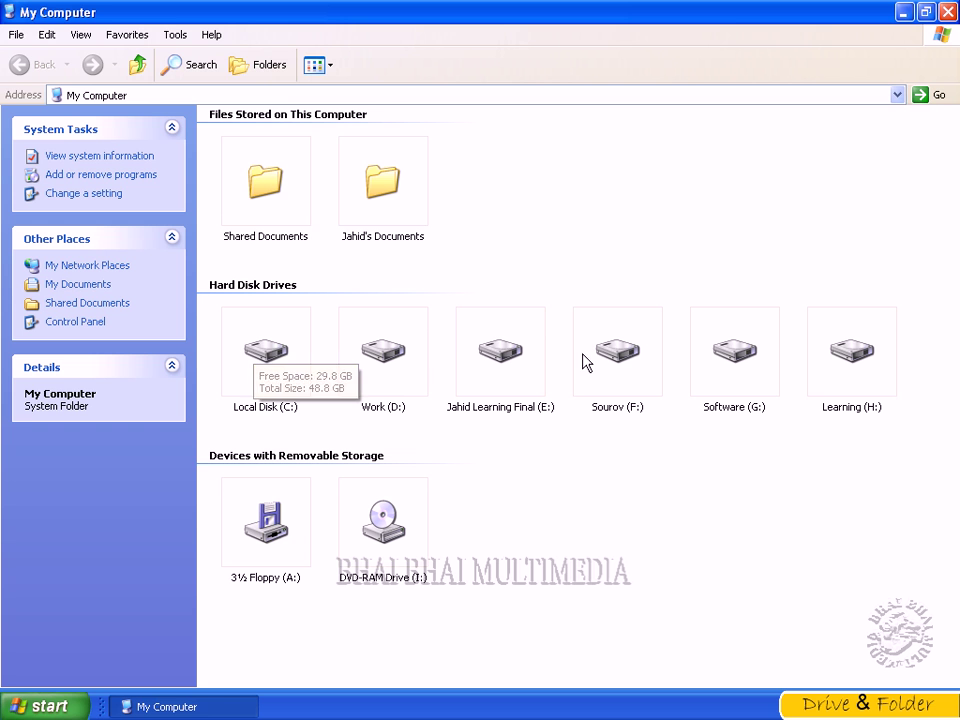
pyautogui.moveTo(880, 376)
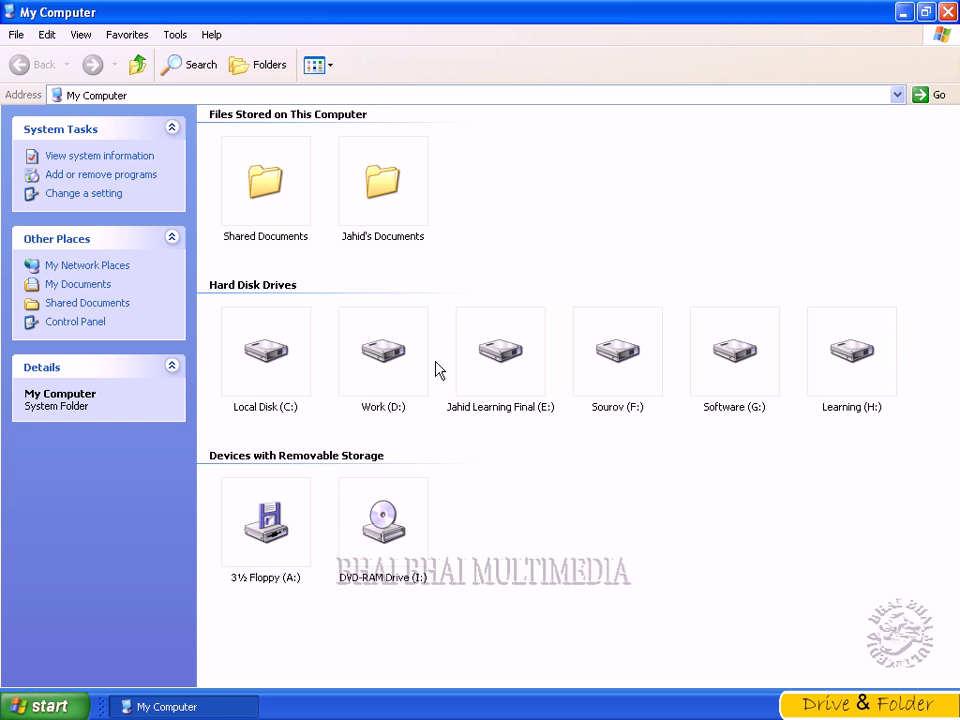
pyautogui.moveTo(845, 365)
pyautogui.click(385, 398)
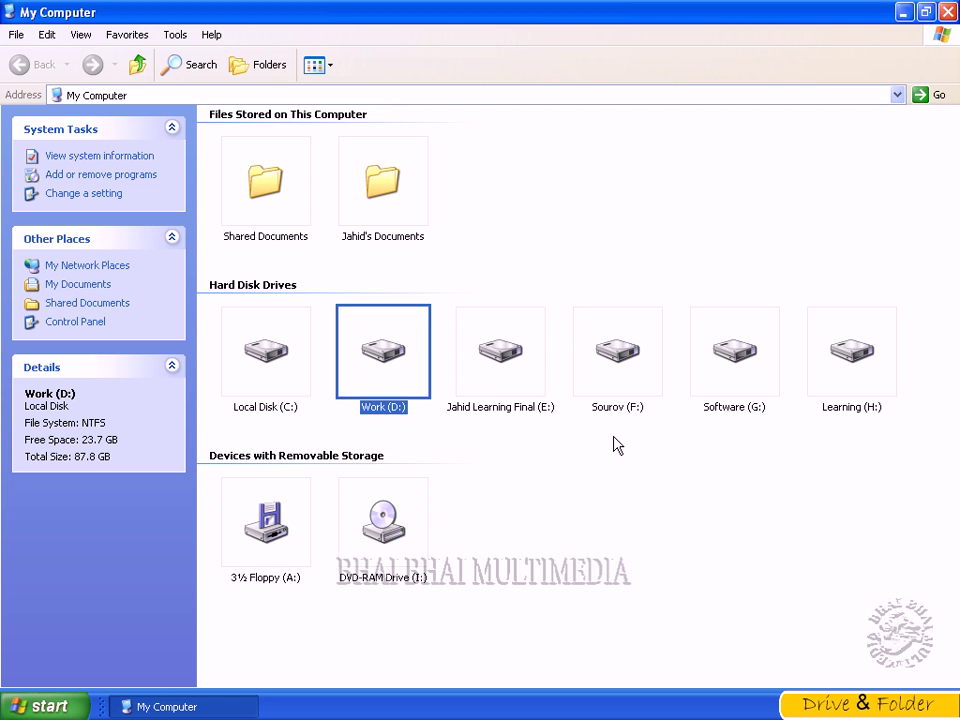
# Step: Rename the Software (G:) drive as Soft through its properties and apply the change
pyautogui.click(714, 379)
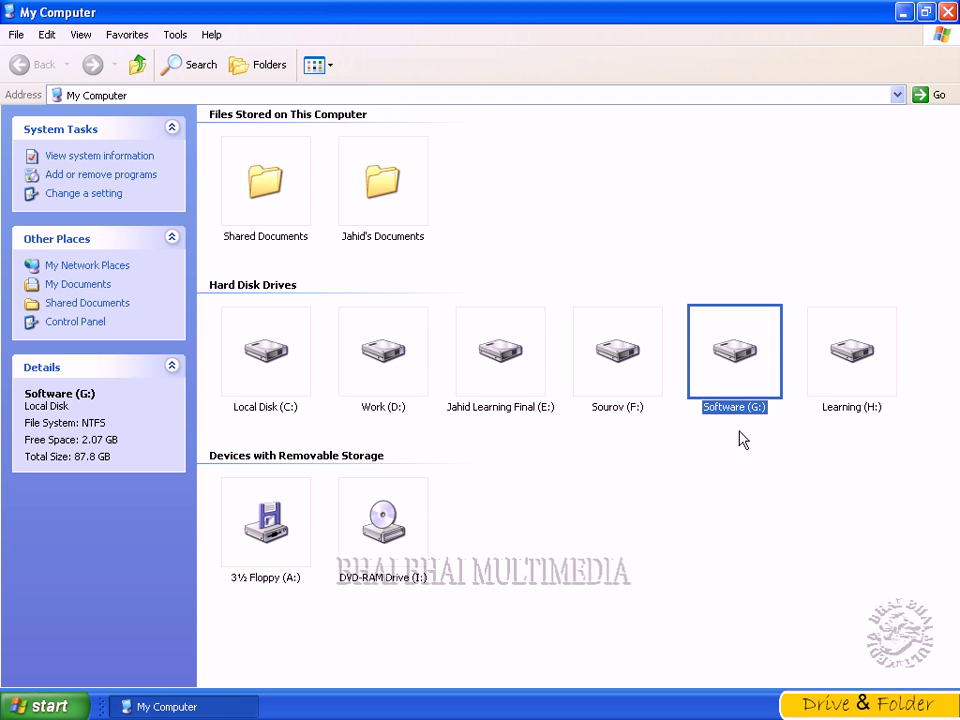
pyautogui.rightClick(723, 379)
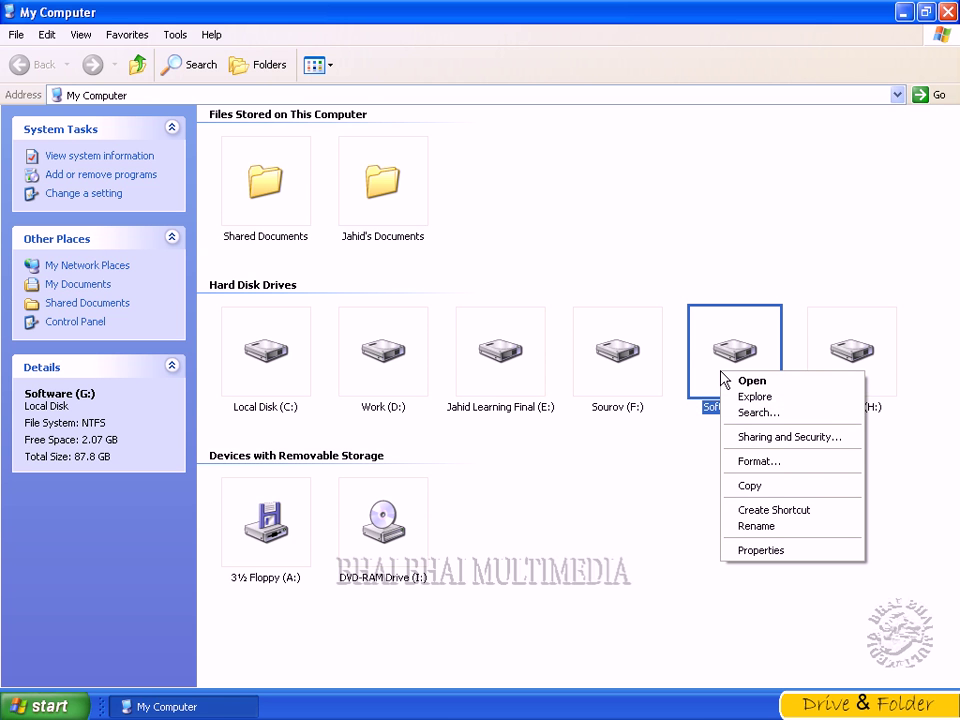
pyautogui.click(756, 553)
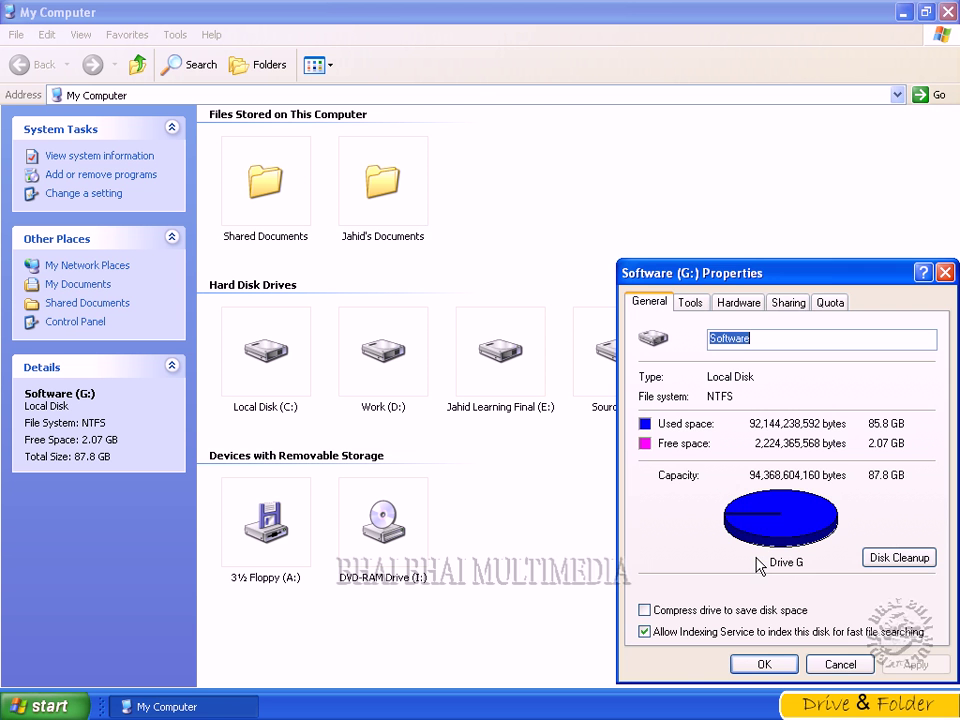
pyautogui.moveTo(746, 279); pyautogui.dragTo(436, 179)
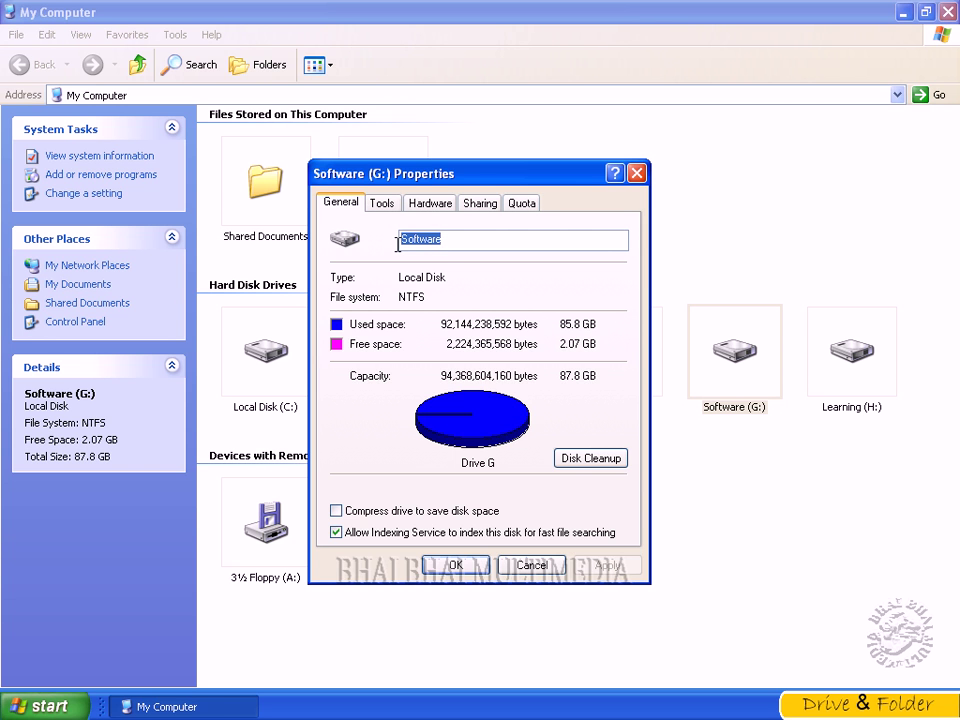
pyautogui.write('Soft')
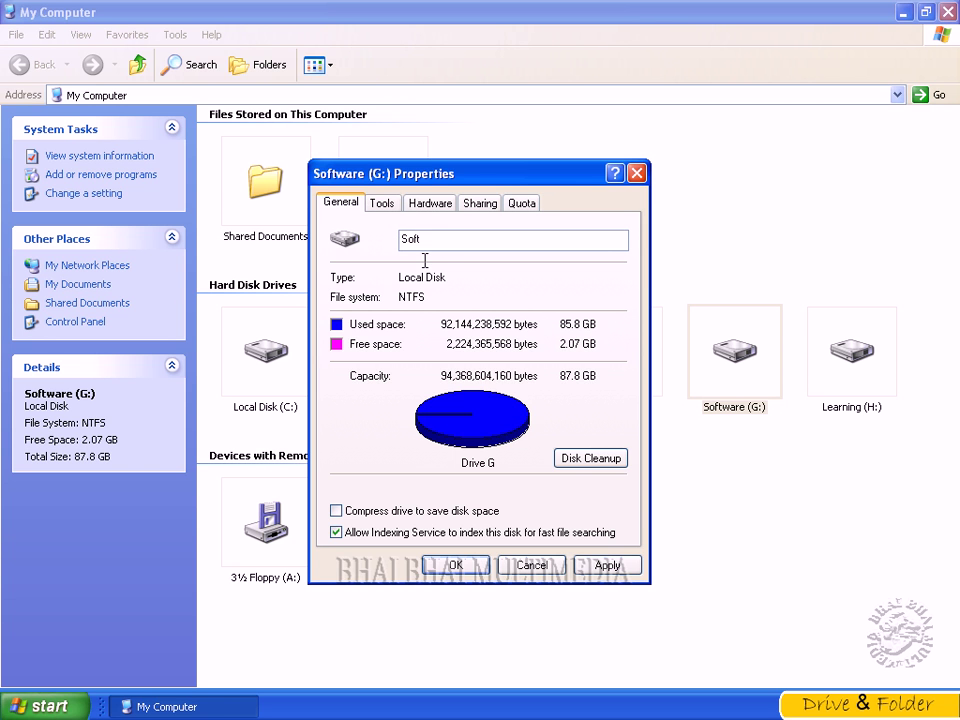
pyautogui.click(600, 565)
pyautogui.click(455, 565)
pyautogui.click(726, 432)
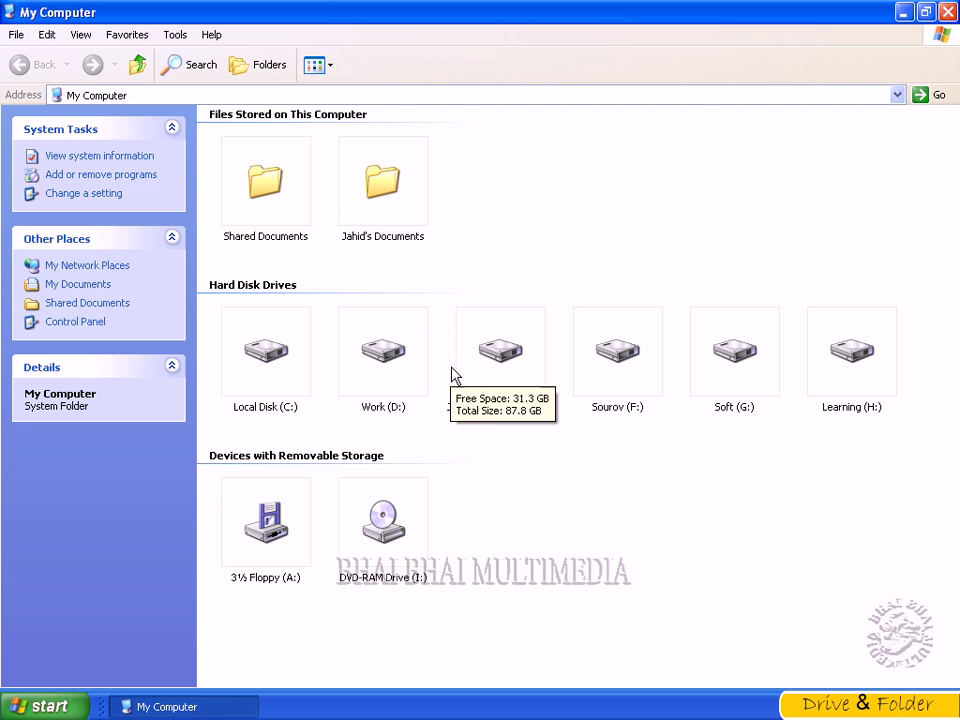
# Step: Display the My Computer contents in Thumbnails, Tiles, Icons, List and Details views in turn
pyautogui.click(329, 70)
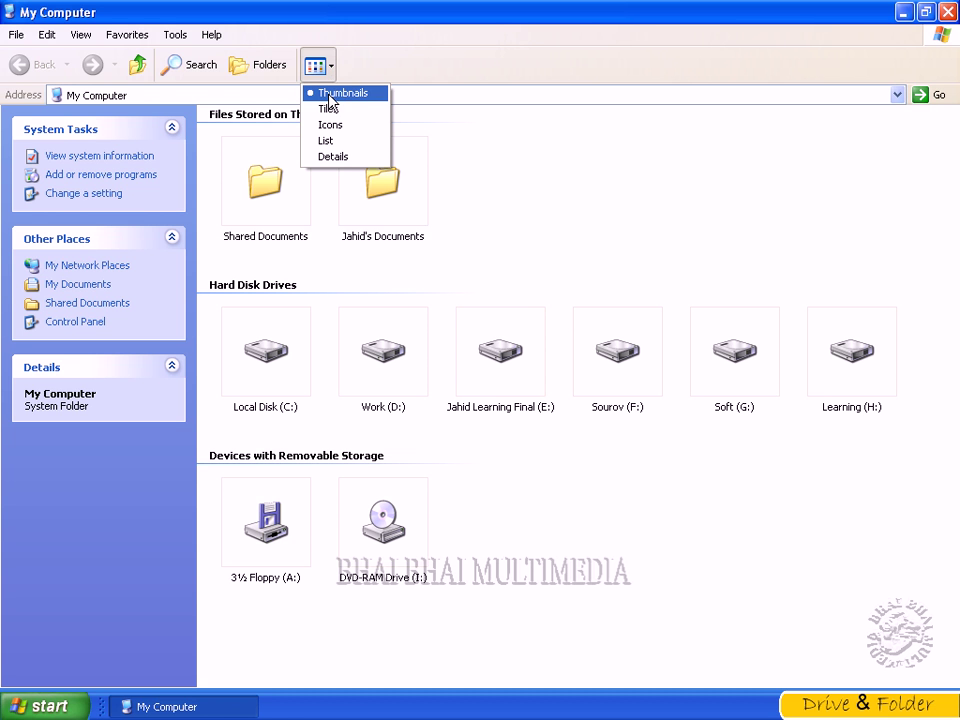
pyautogui.click(328, 96)
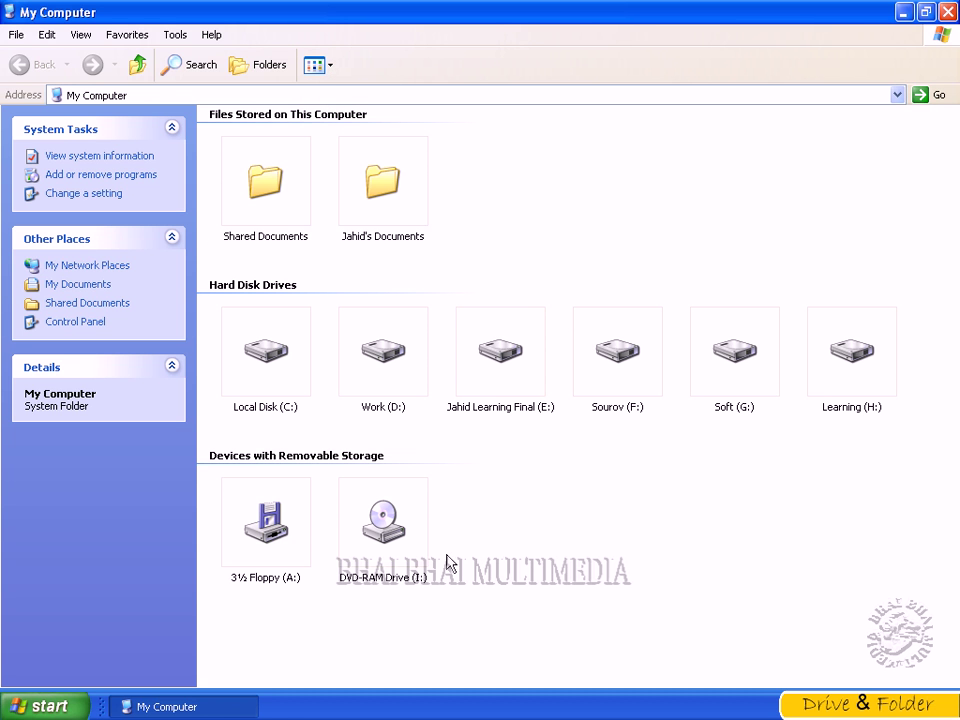
pyautogui.click(332, 72)
pyautogui.click(332, 112)
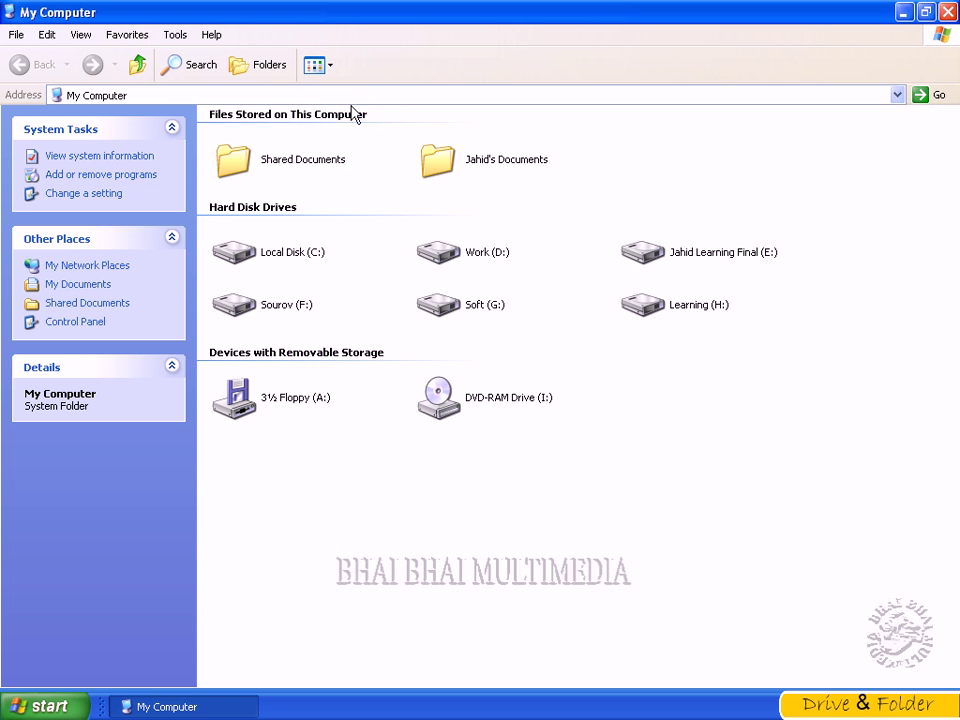
pyautogui.click(332, 68)
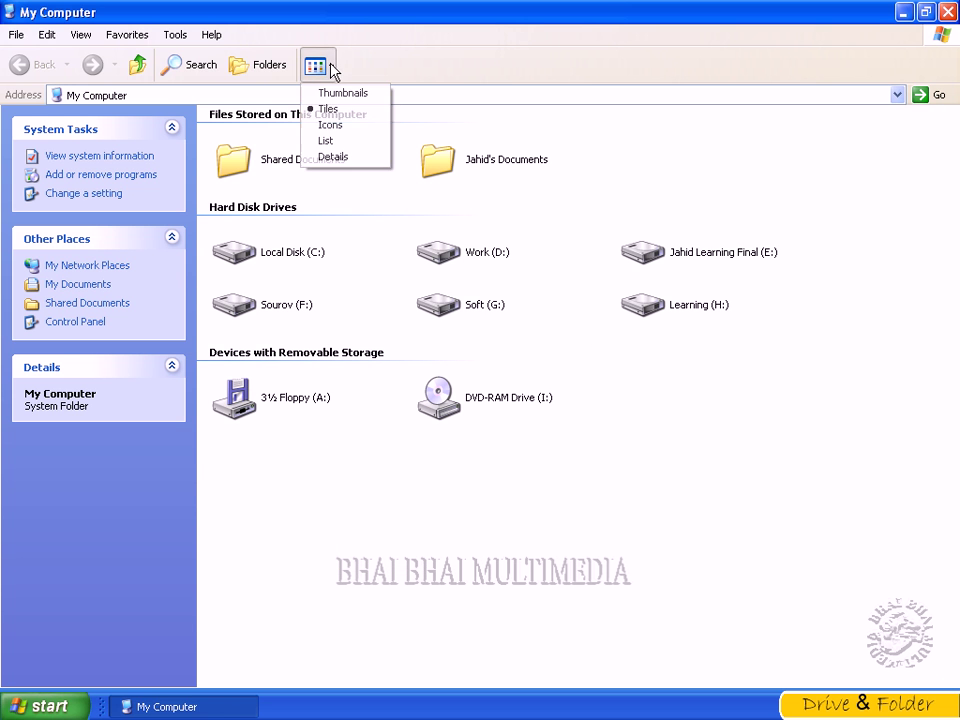
pyautogui.click(330, 125)
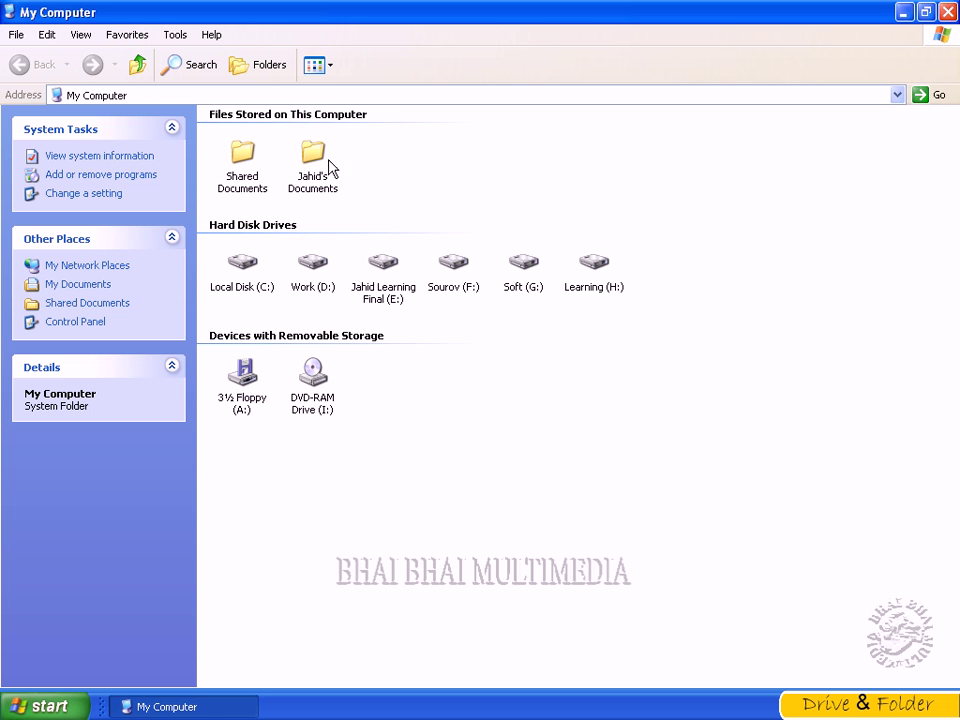
pyautogui.click(331, 68)
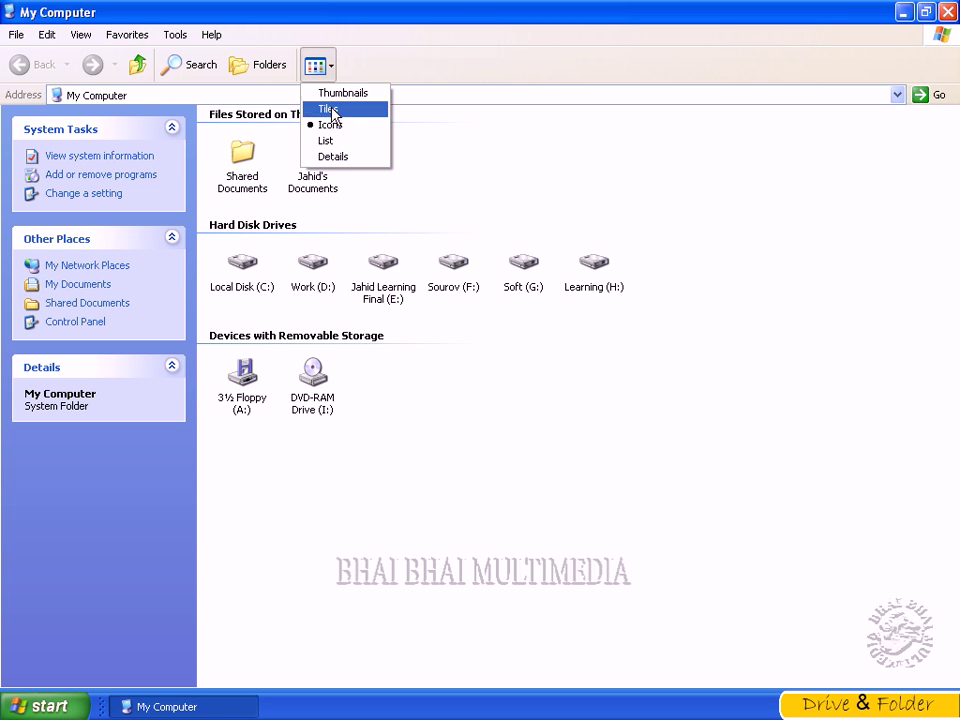
pyautogui.click(333, 141)
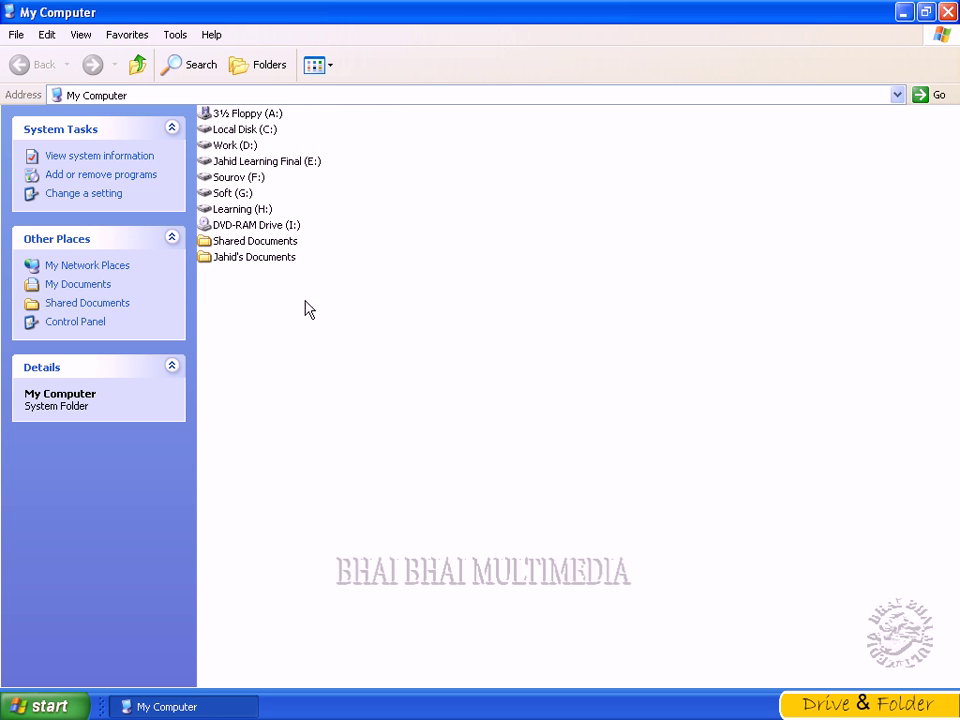
pyautogui.click(331, 72)
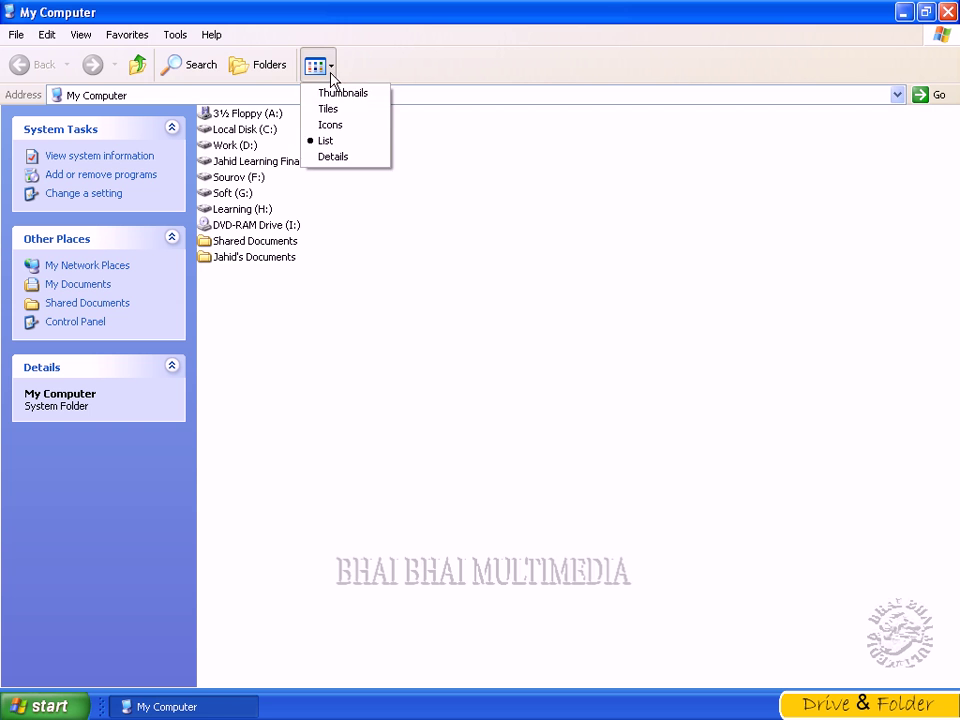
pyautogui.click(320, 158)
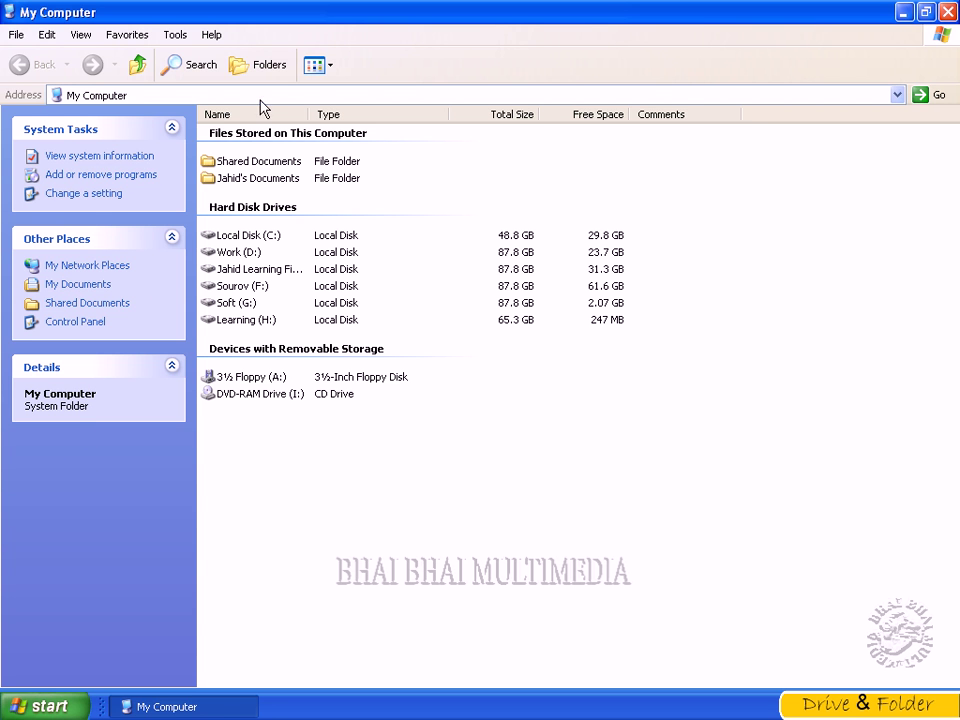
# Step: Show the folder tree and use it to open Soft (G:) and its After Effects Plugins folder
pyautogui.click(262, 68)
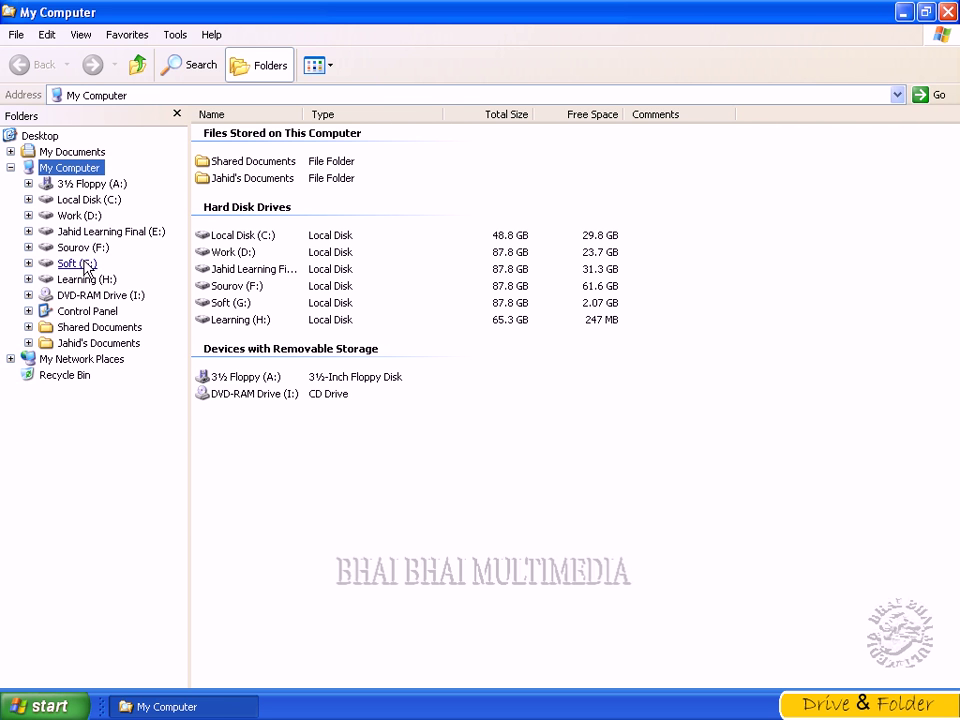
pyautogui.click(72, 264)
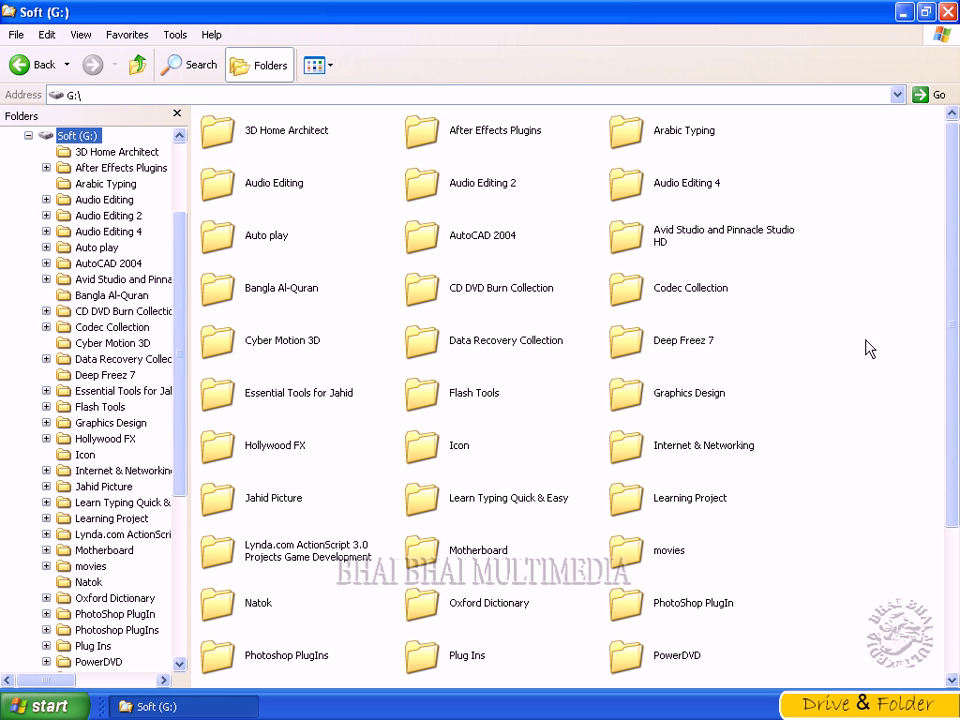
pyautogui.click(105, 172)
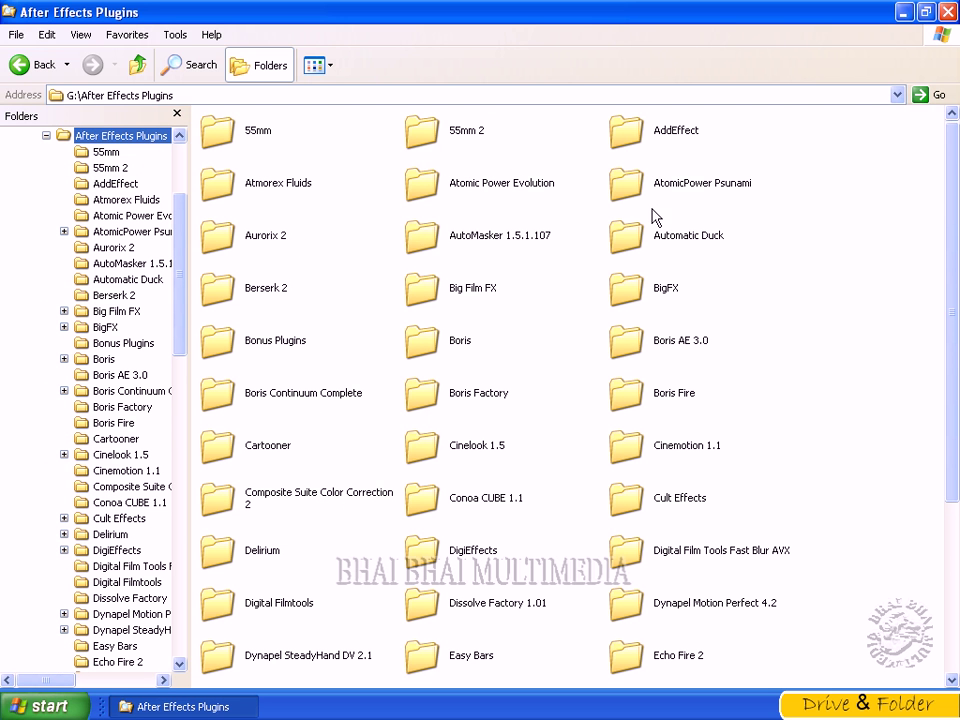
# Step: Collapse the After Effects Plugins and Soft (G:) branches in the folder tree and hide the tree
pyautogui.moveTo(178, 261); pyautogui.dragTo(183, 183)
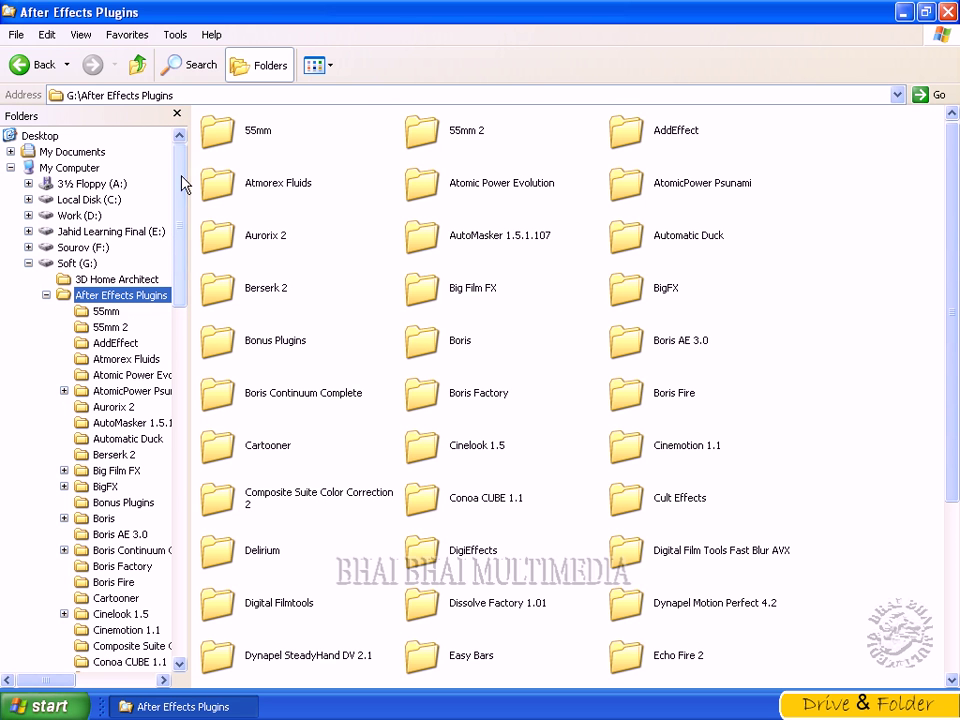
pyautogui.click(46, 295)
pyautogui.click(28, 263)
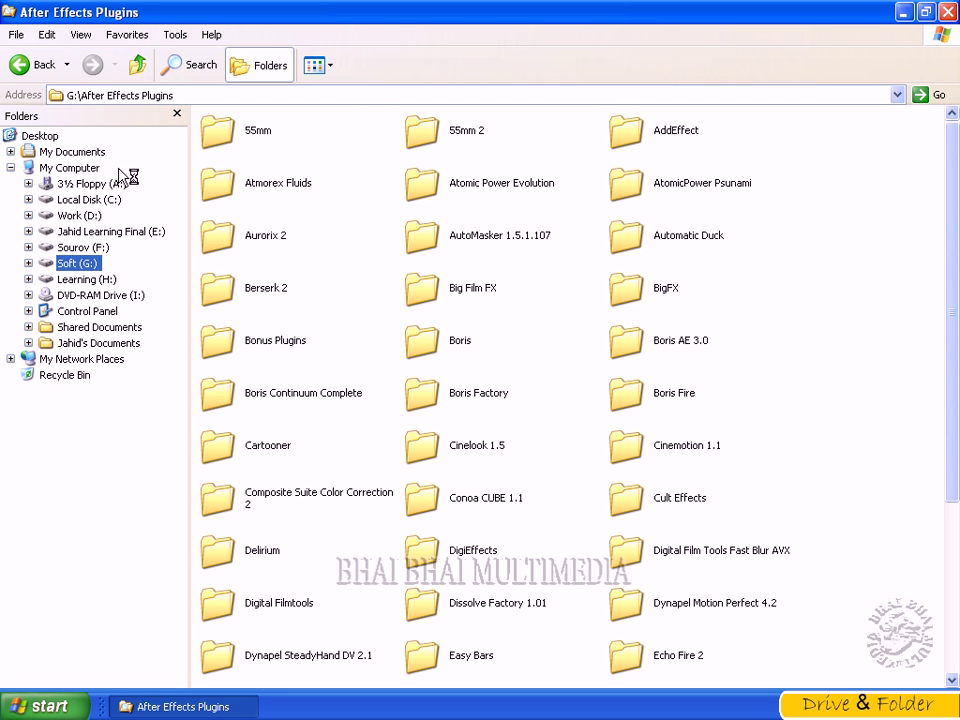
pyautogui.click(266, 70)
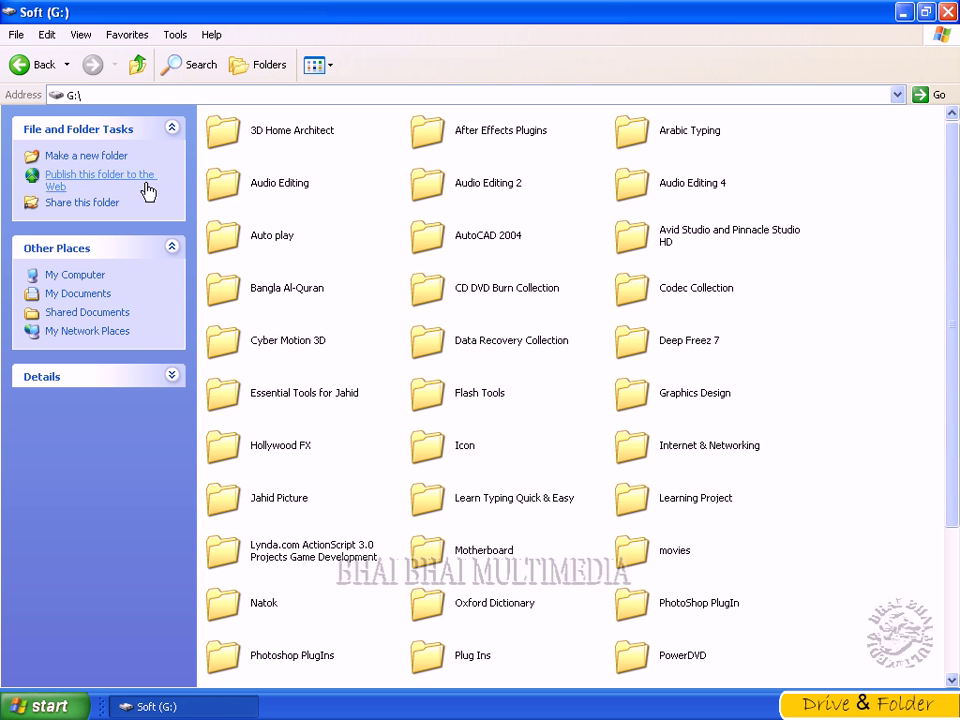
# Step: Show the Search Companion for the Soft (G:) drive and close it again
pyautogui.click(192, 72)
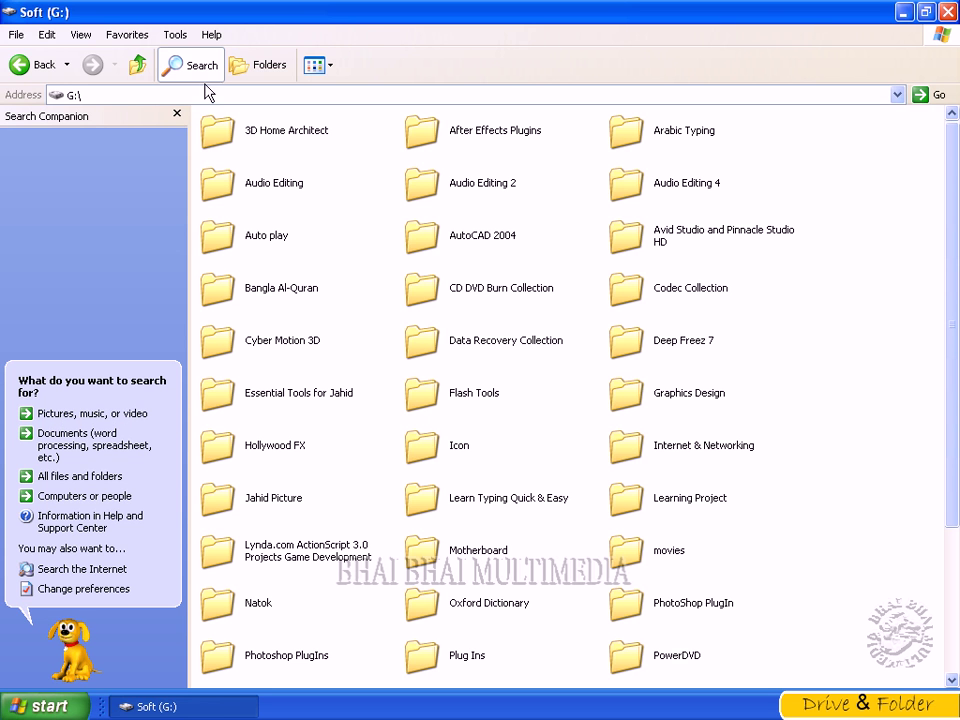
pyautogui.click(199, 66)
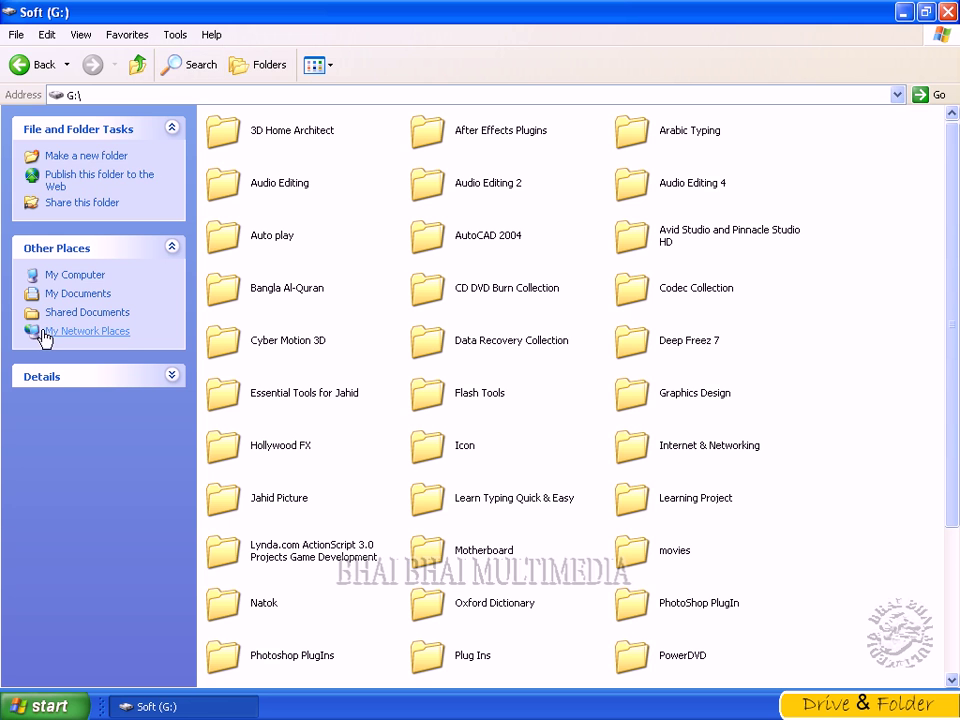
# Step: Go up from Soft (G:) through My Computer to the Desktop level and reopen My Computer from there
pyautogui.click(137, 68)
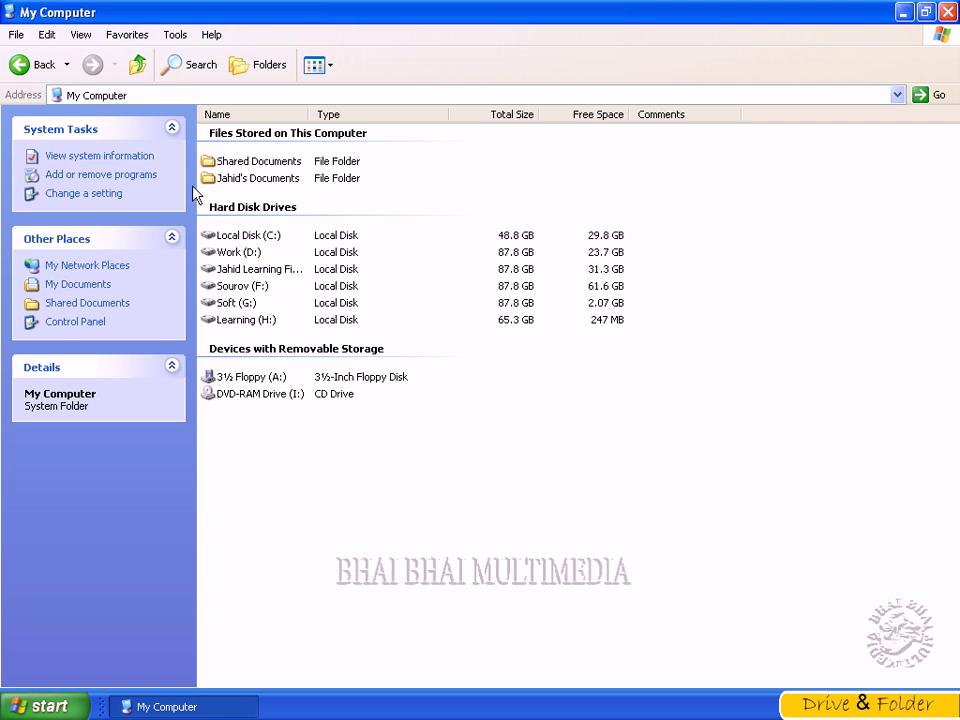
pyautogui.click(138, 68)
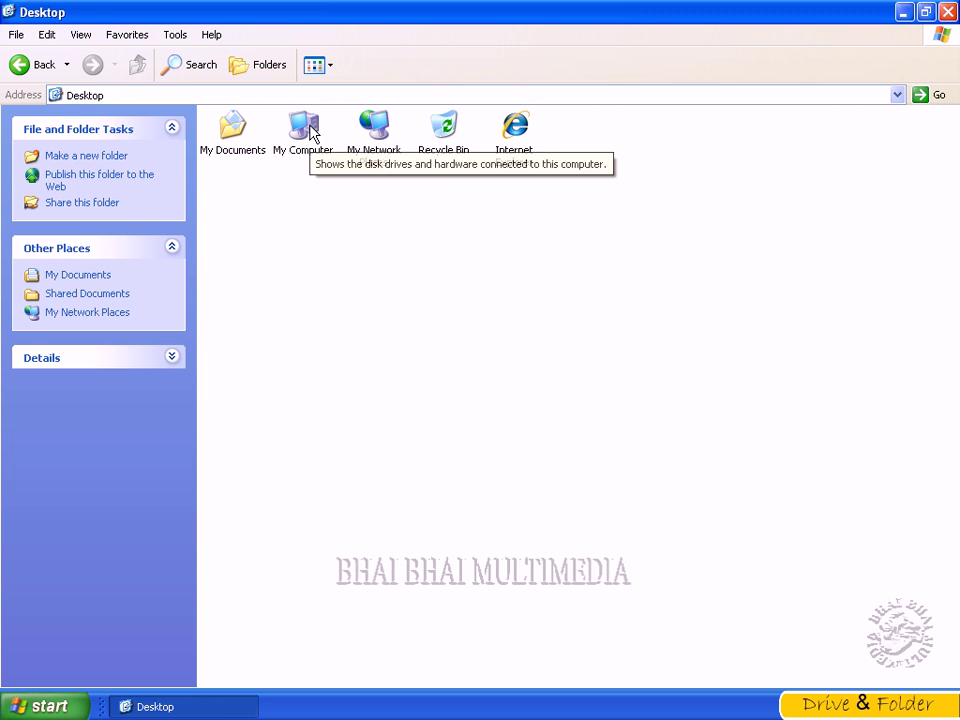
pyautogui.doubleClick(308, 130)
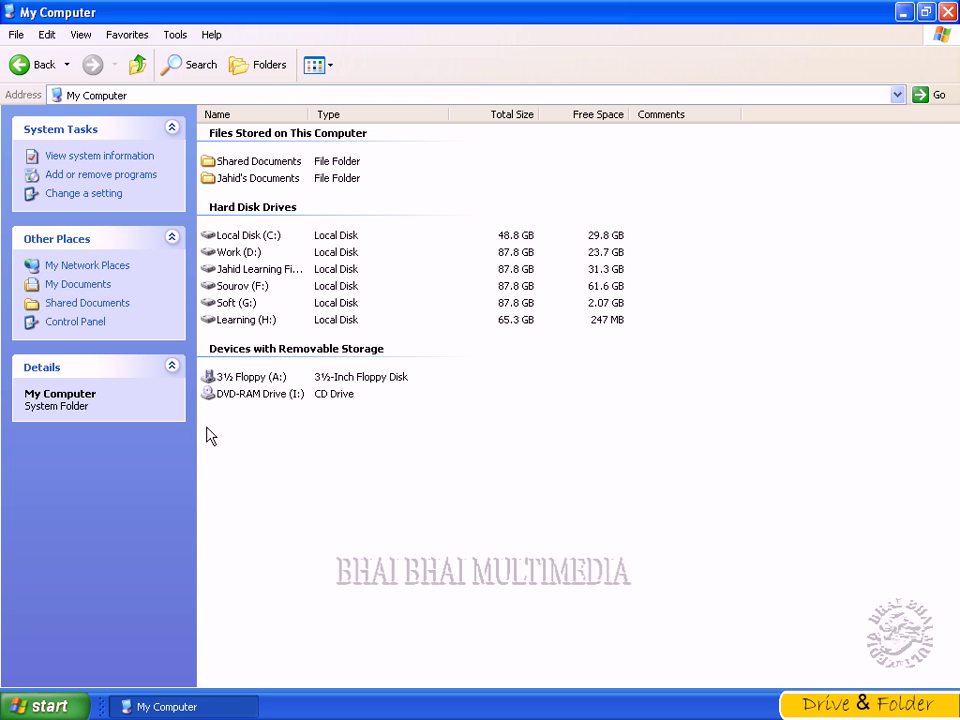
# Step: Set My Computer to Thumbnails view and open the Soft (G:) drive to look through its folders
pyautogui.click(316, 66)
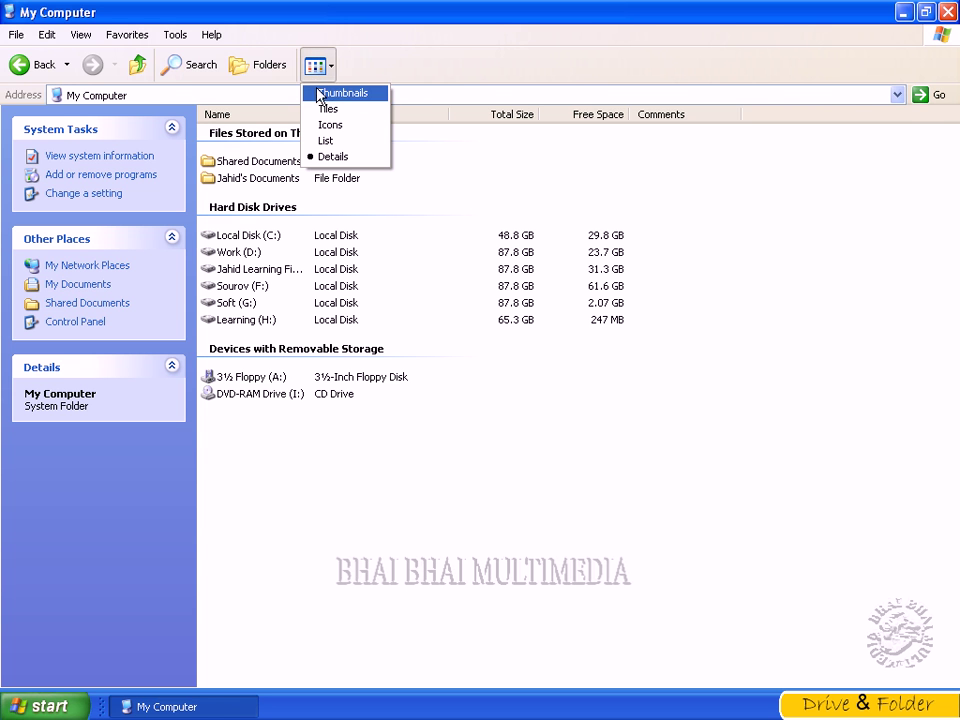
pyautogui.click(320, 93)
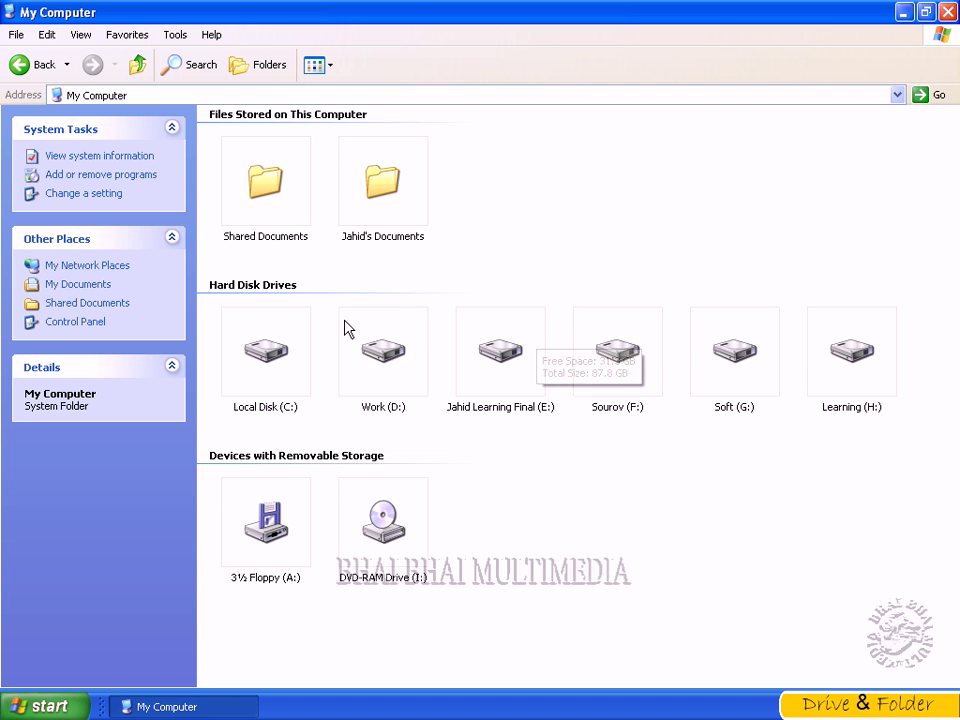
pyautogui.moveTo(343, 317)
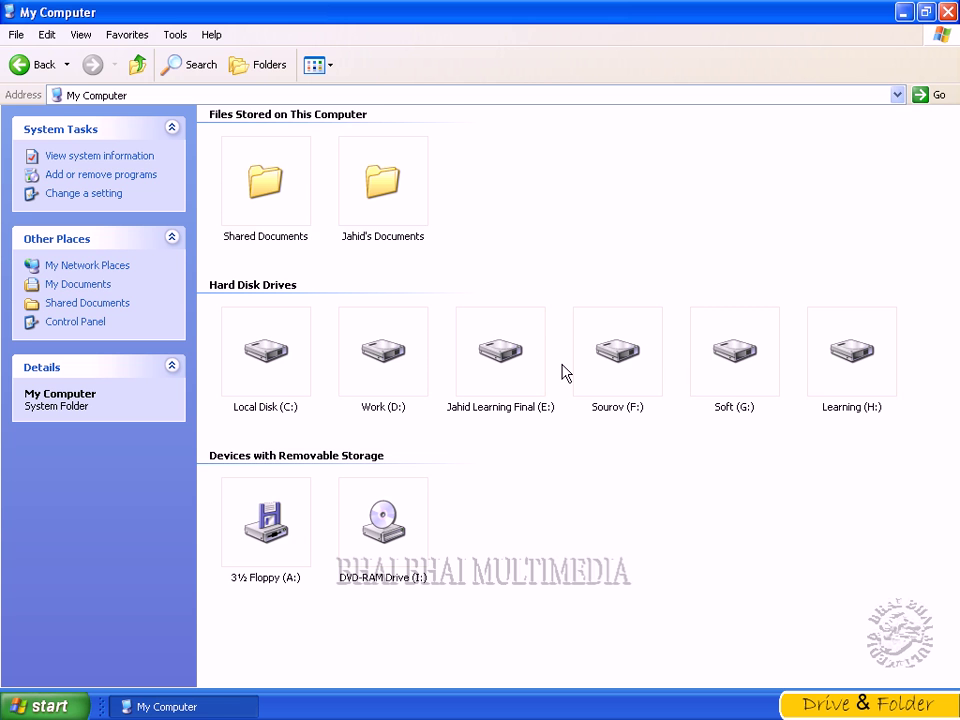
pyautogui.click(720, 377)
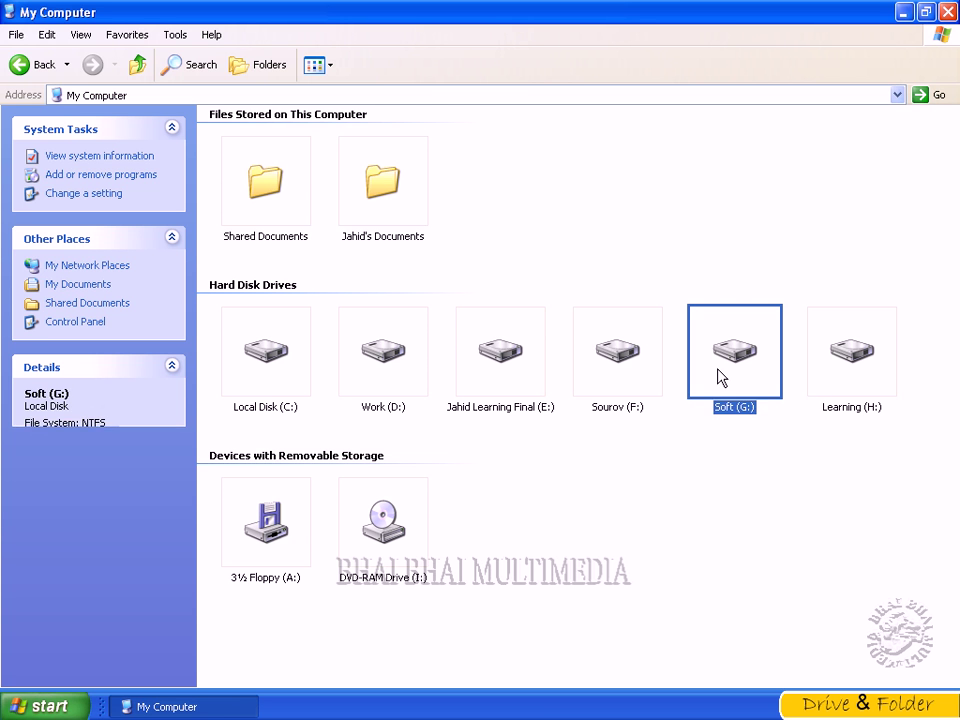
pyautogui.doubleClick(720, 377)
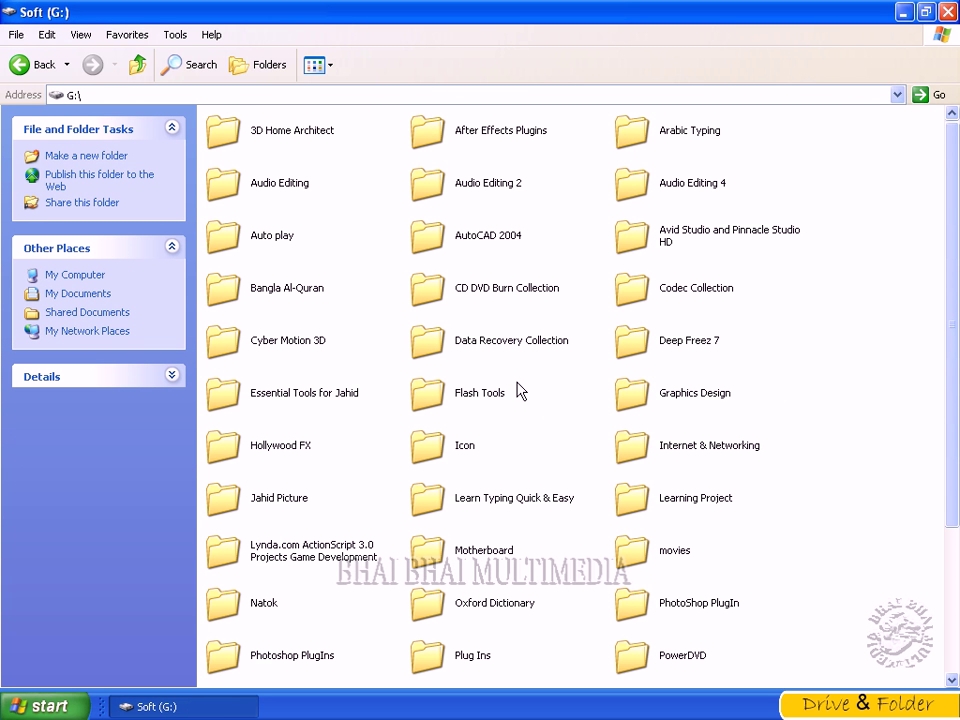
pyautogui.scroll(-3, 503, 500)
pyautogui.scroll(3, 503, 535)
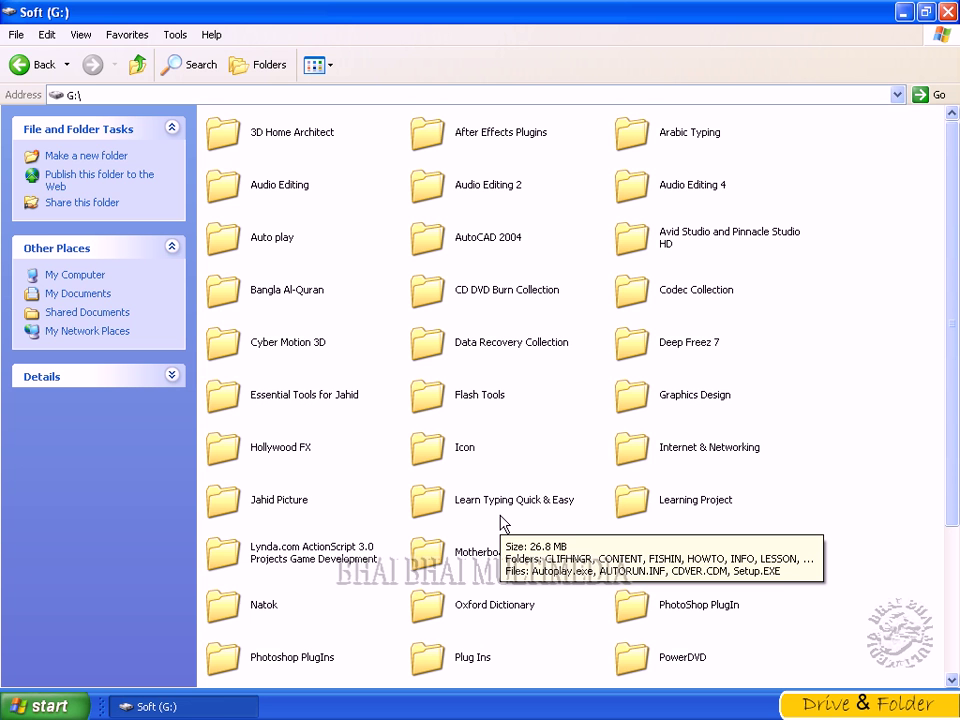
pyautogui.scroll(-4, 501, 525)
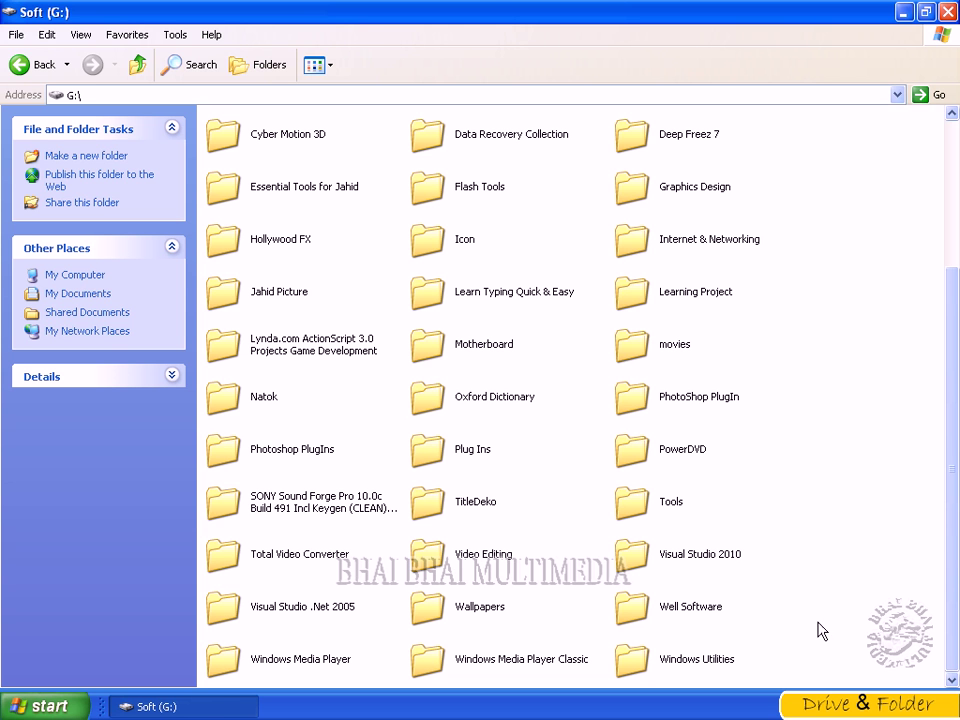
pyautogui.rightClick(806, 655)
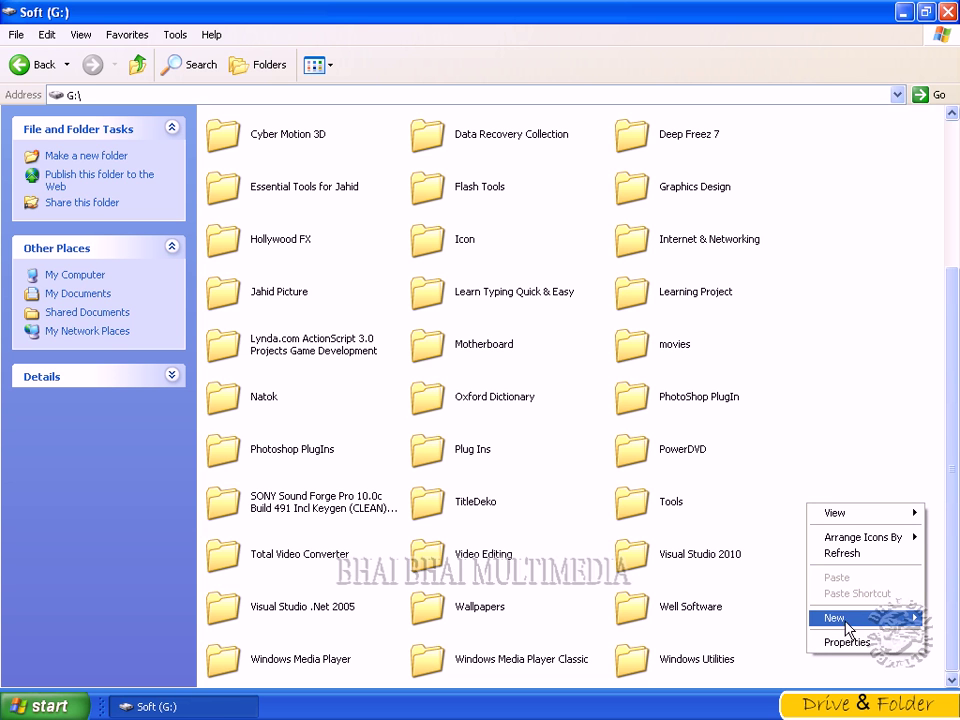
pyautogui.moveTo(848, 625)
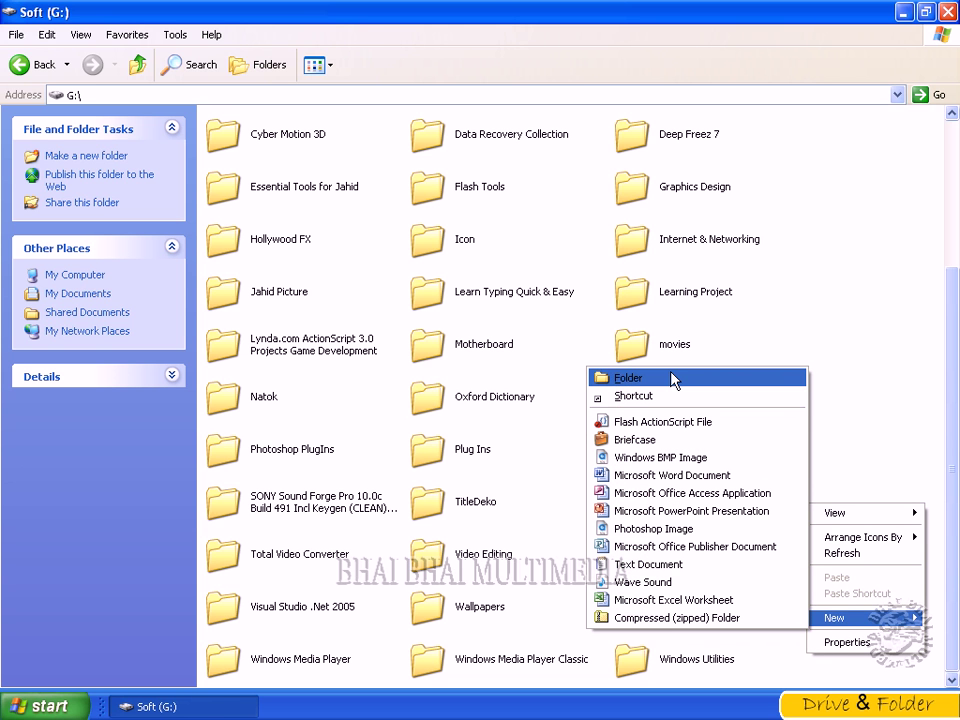
pyautogui.click(868, 315)
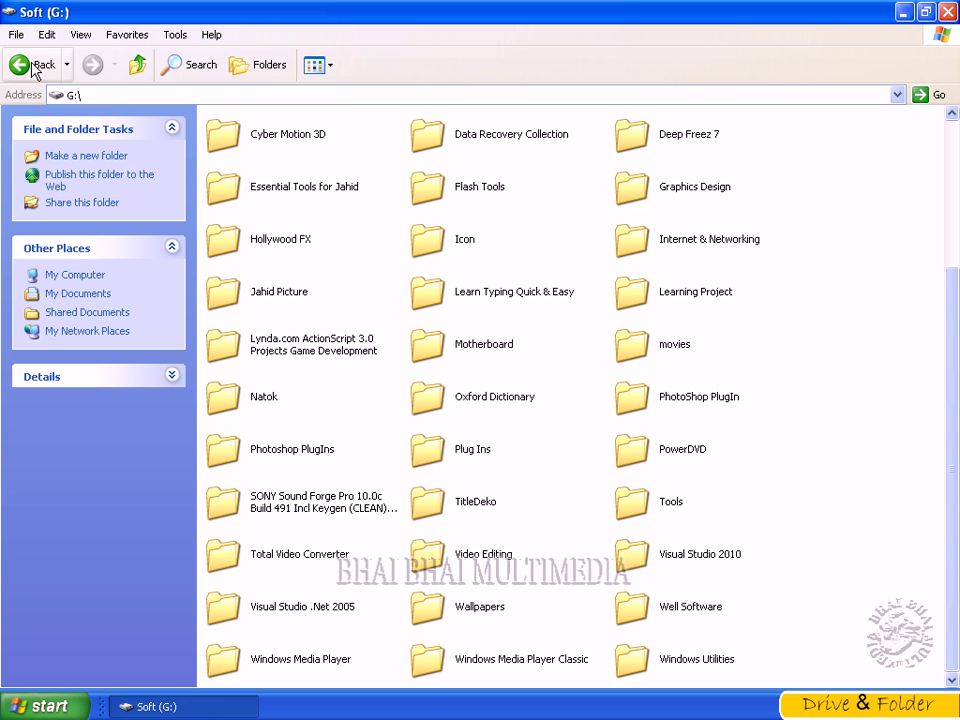
# Step: Create a new folder named "Bhai Bhai" in the Soft (G:) drive
pyautogui.click(15, 35)
pyautogui.moveTo(36, 56)
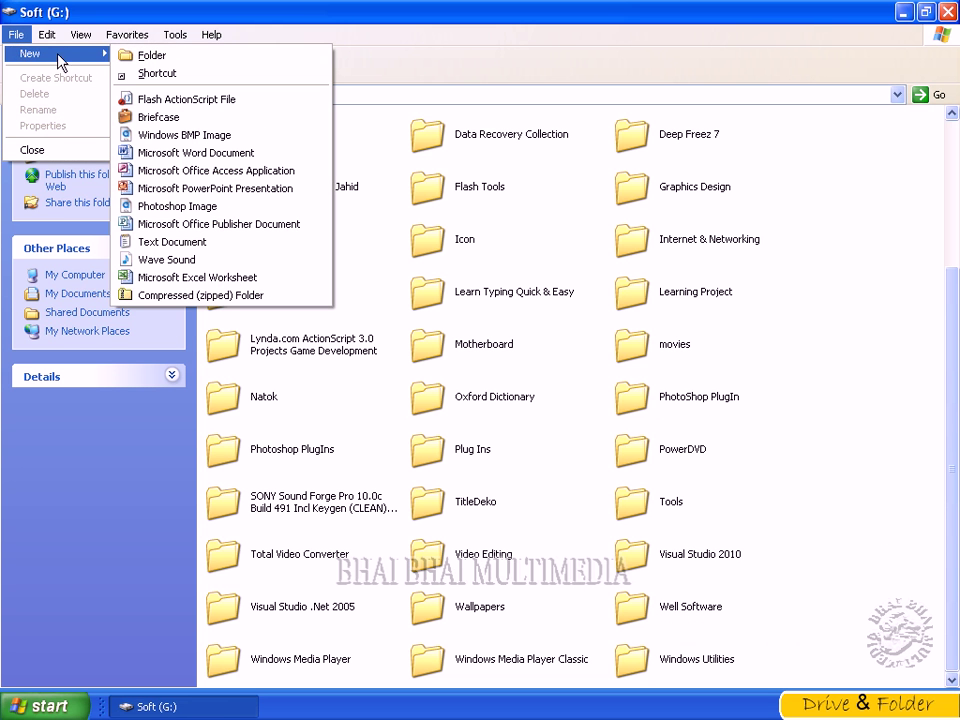
pyautogui.click(145, 58)
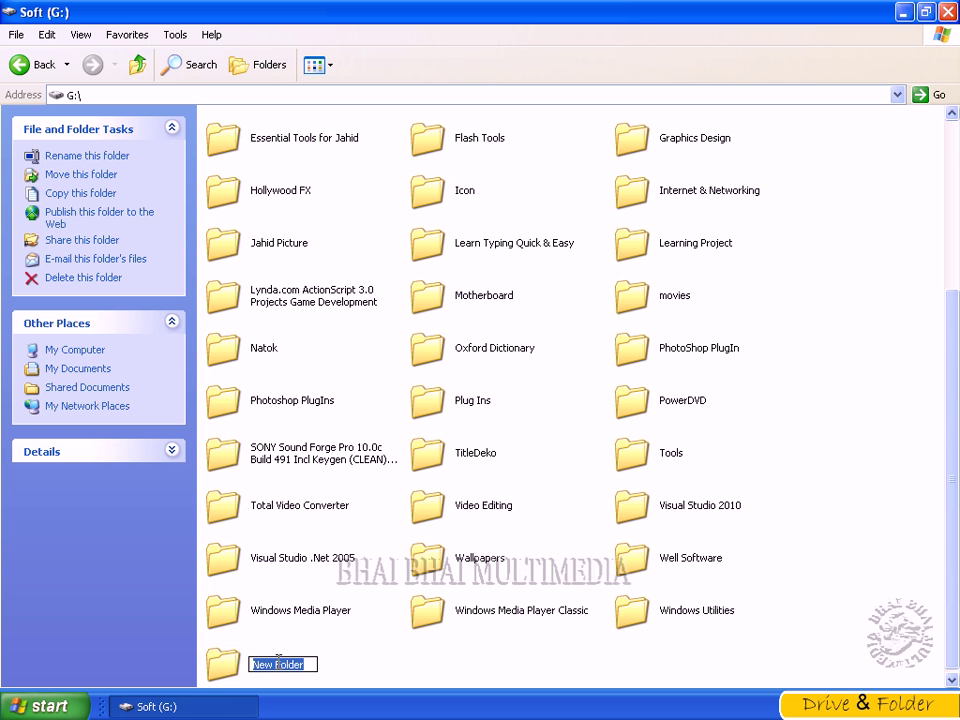
pyautogui.write('B')
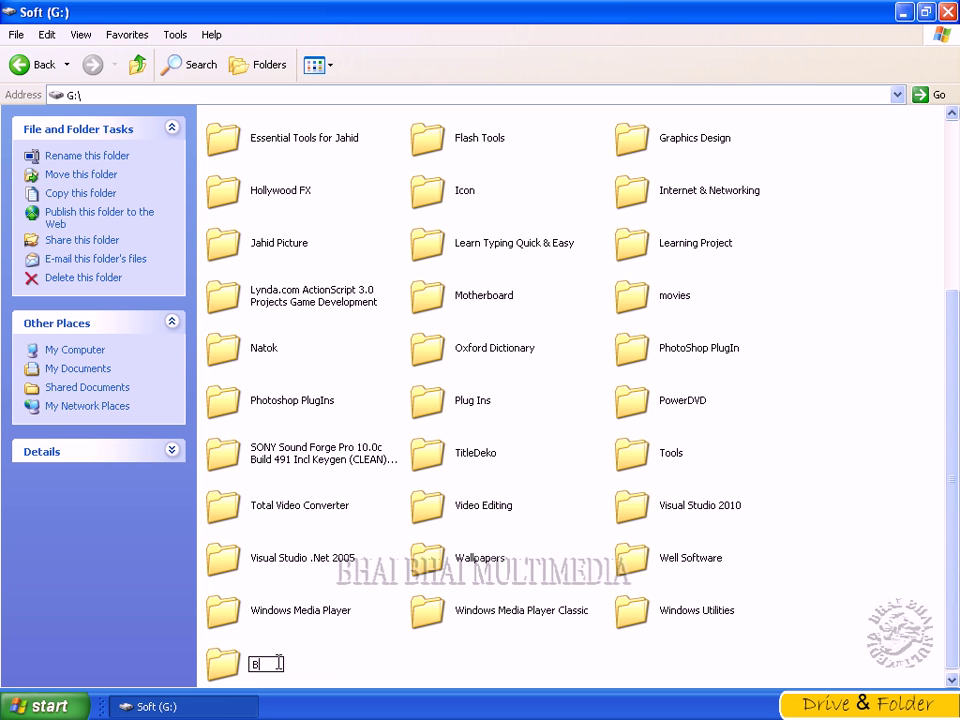
pyautogui.write('hai Bhai')
pyautogui.press('Return')
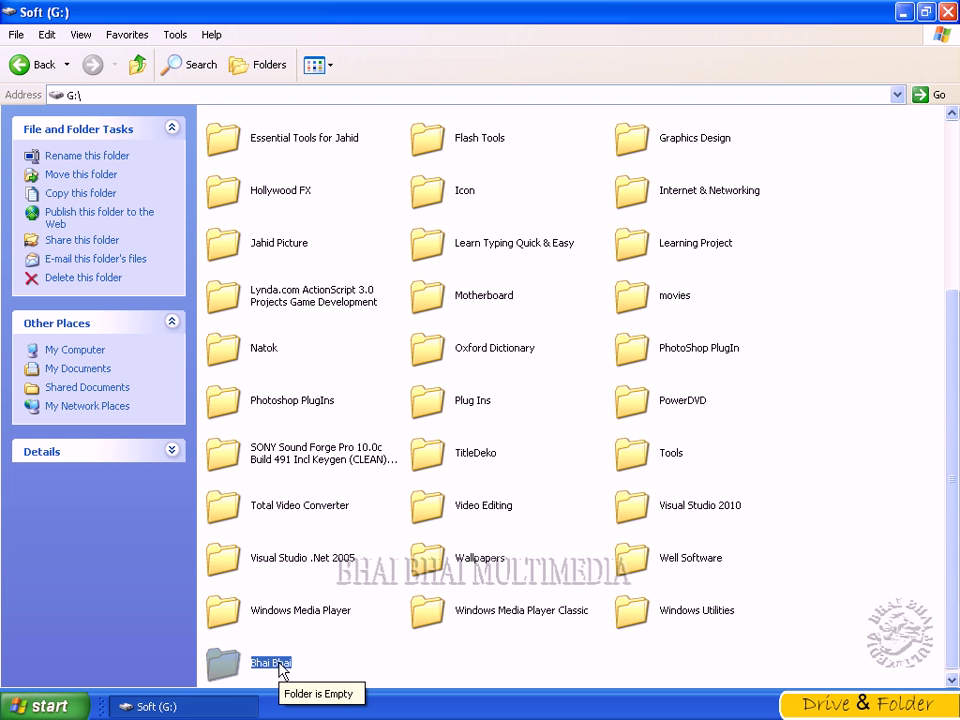
# Step: Open the Bhai Bhai folder, and go back up to look through the folders of Soft (G:)
pyautogui.doubleClick(278, 667)
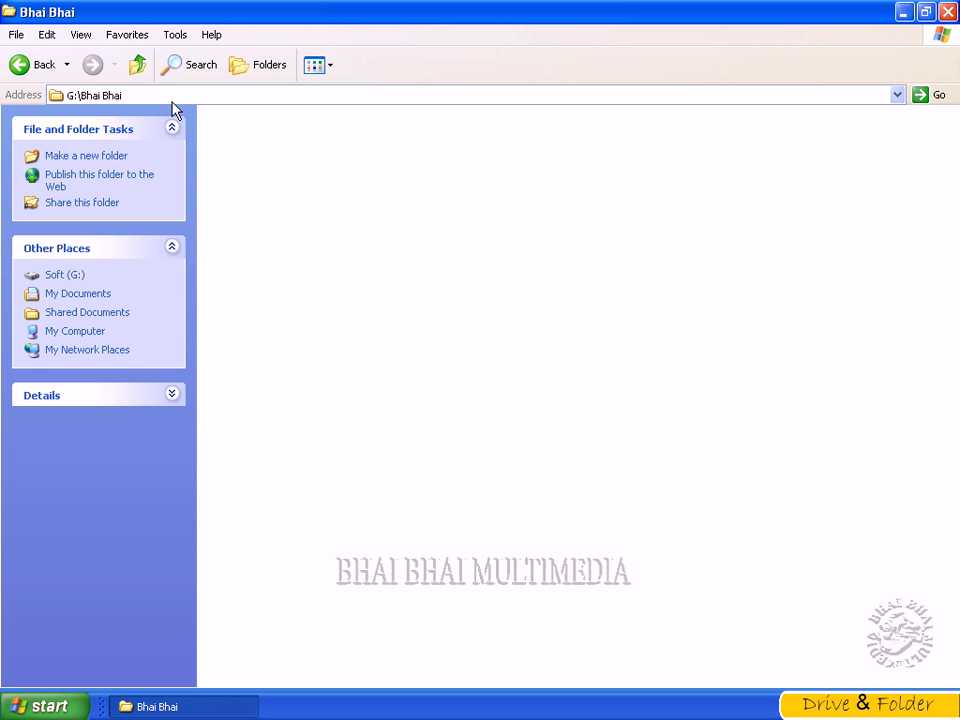
pyautogui.click(137, 64)
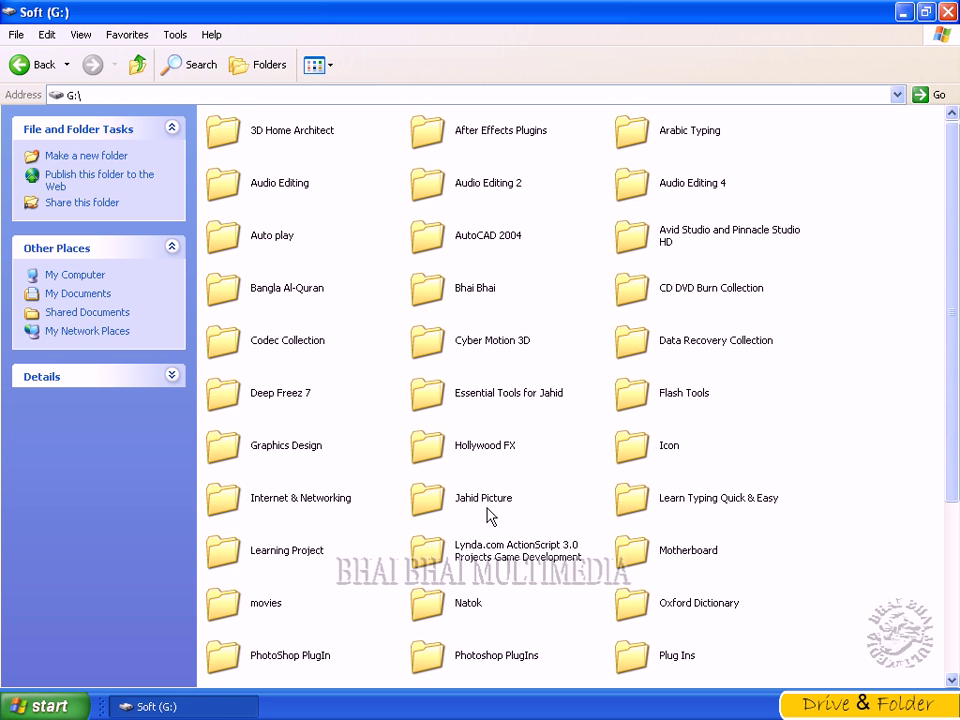
pyautogui.scroll(-5, 489, 510)
pyautogui.scroll(5, 515, 578)
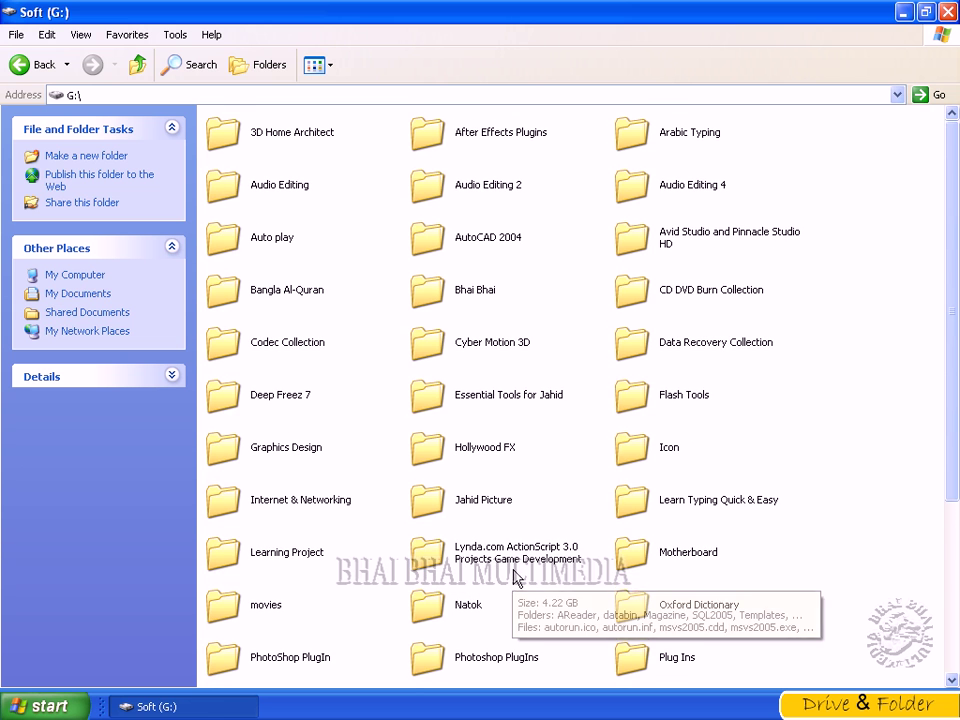
# Step: Delete the Bhai Bhai folder from Soft (G:) to the Recycle Bin
pyautogui.click(430, 300)
pyautogui.press('Delete')
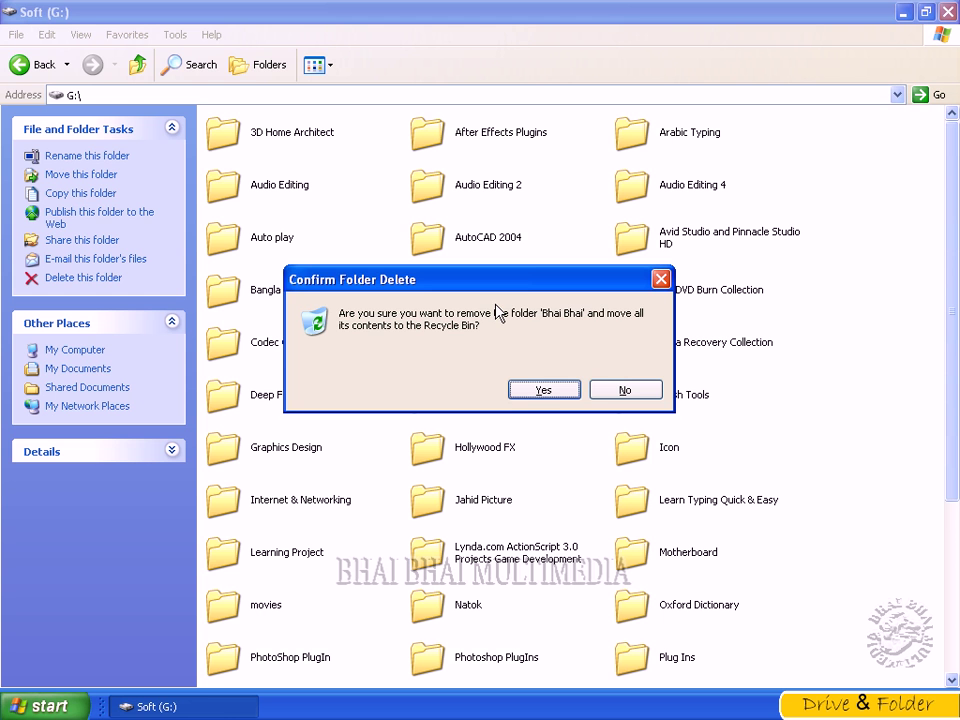
pyautogui.click(542, 390)
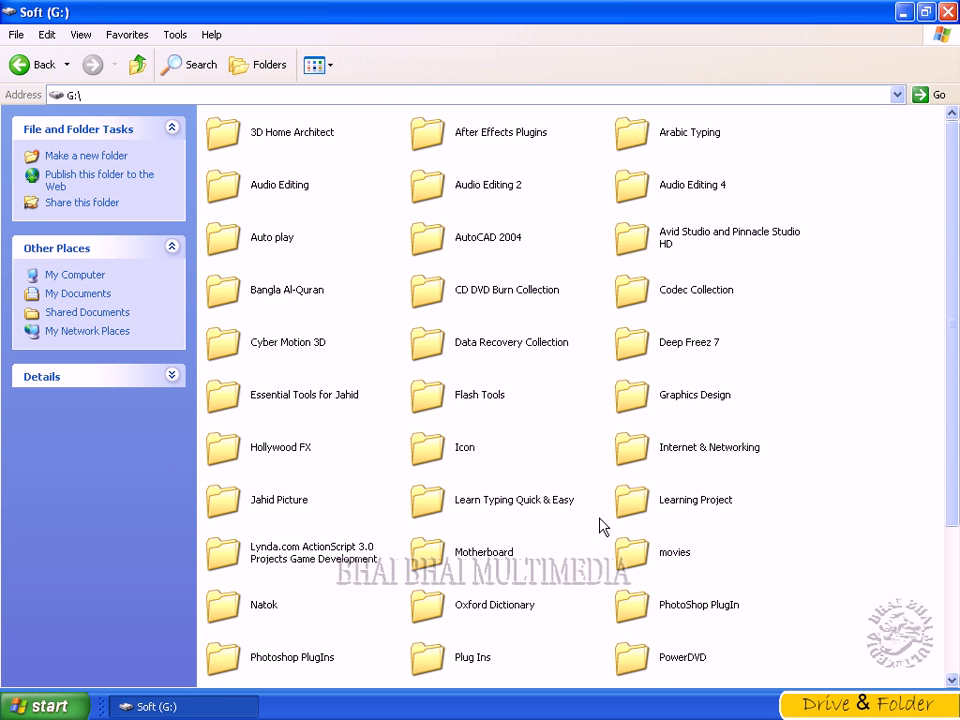
pyautogui.scroll(-3, 750, 572)
pyautogui.scroll(3, 760, 580)
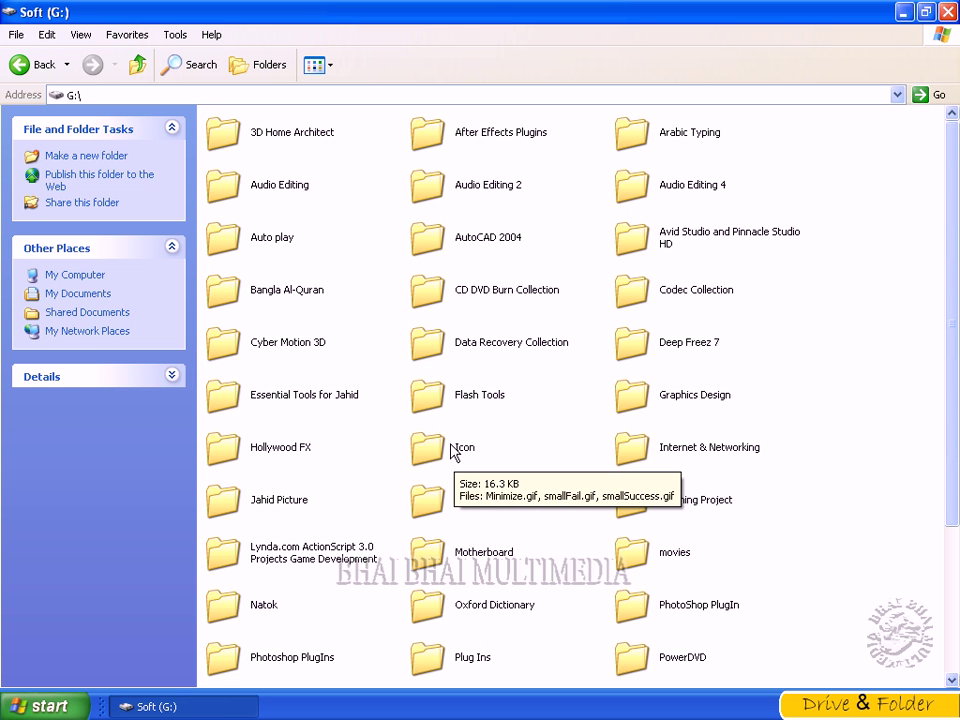
pyautogui.scroll(-3, 760, 640)
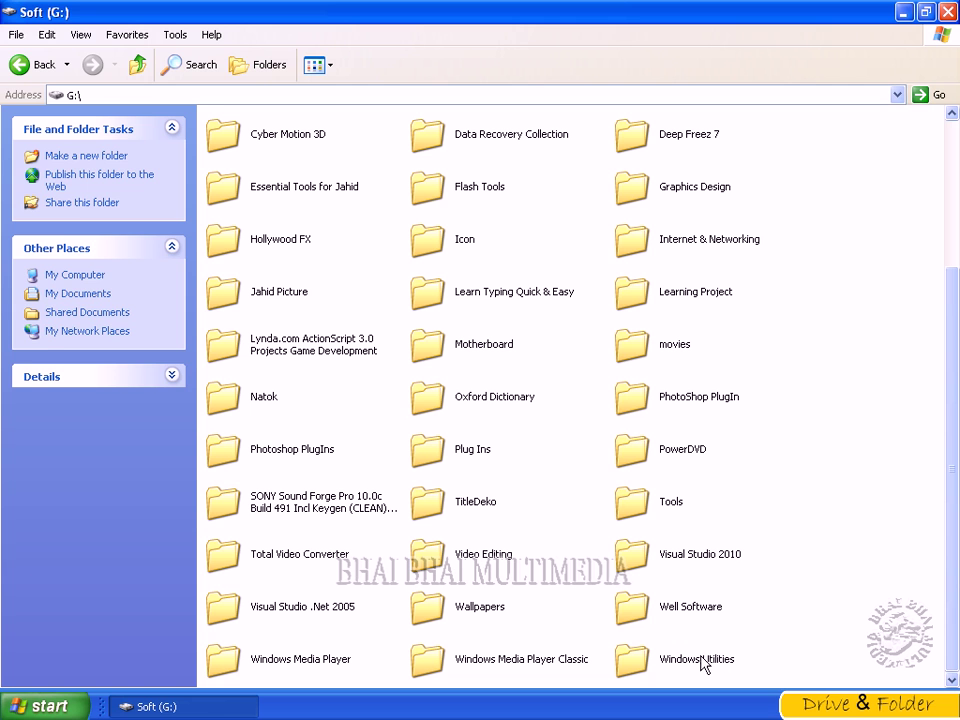
pyautogui.click(655, 662)
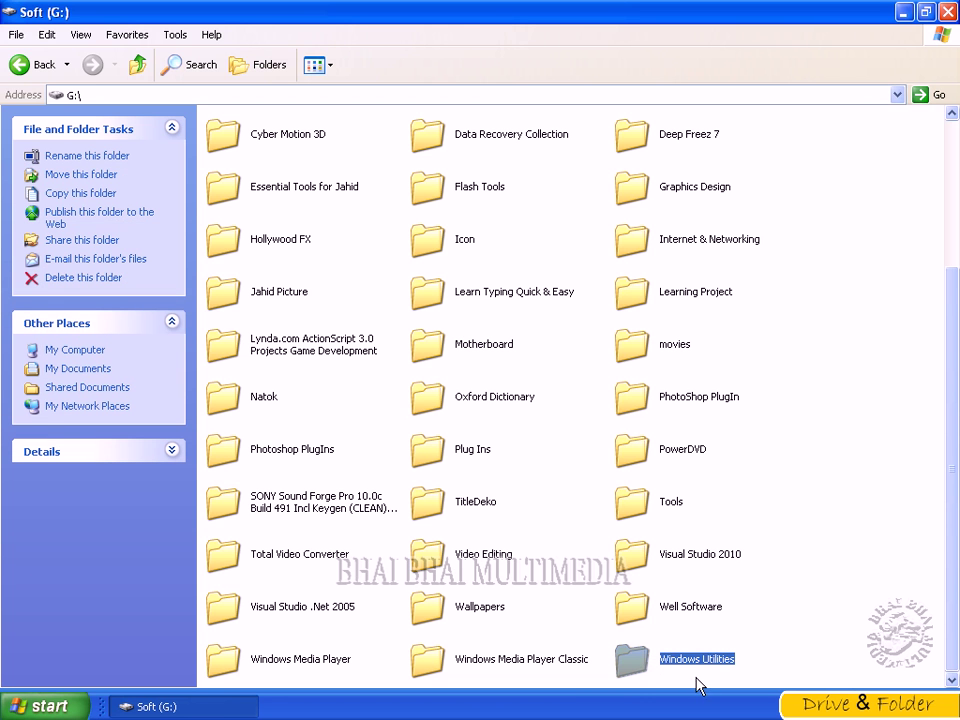
pyautogui.rightClick(646, 659)
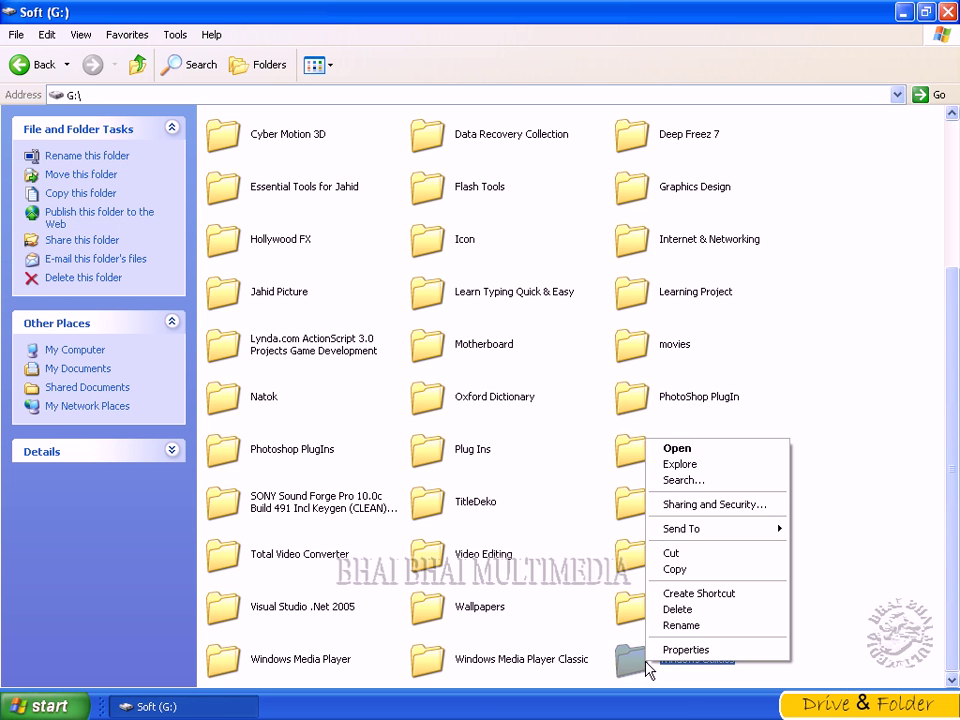
pyautogui.click(681, 625)
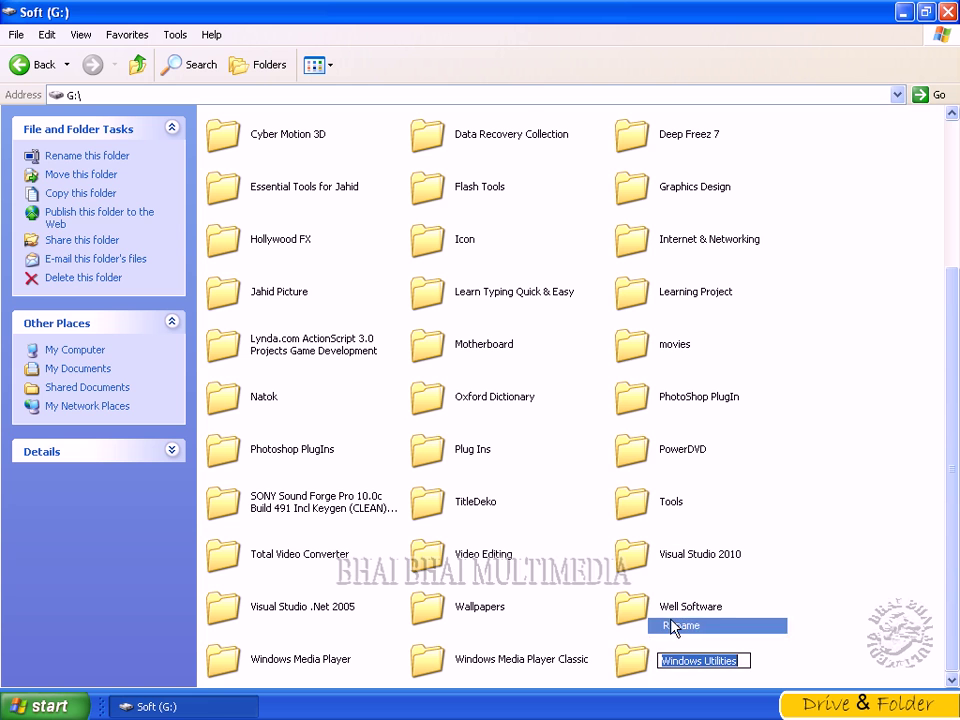
pyautogui.click(760, 670)
# Step: Rename the Windows Utilities folder in Soft (G:) as "Utilities" and deselect it
pyautogui.click(645, 668)
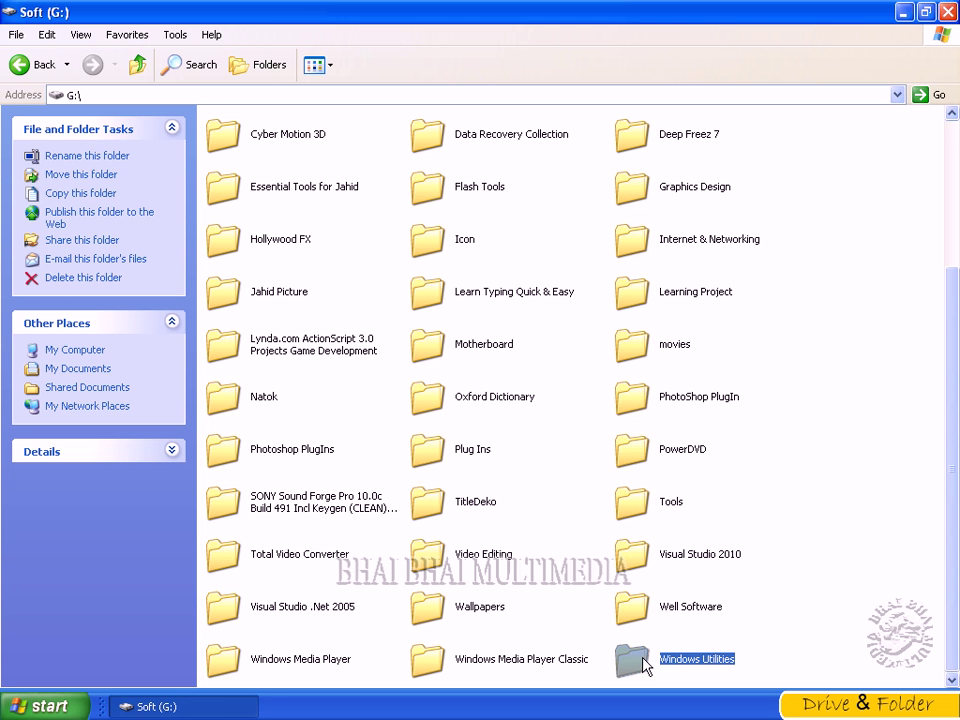
pyautogui.press('F2')
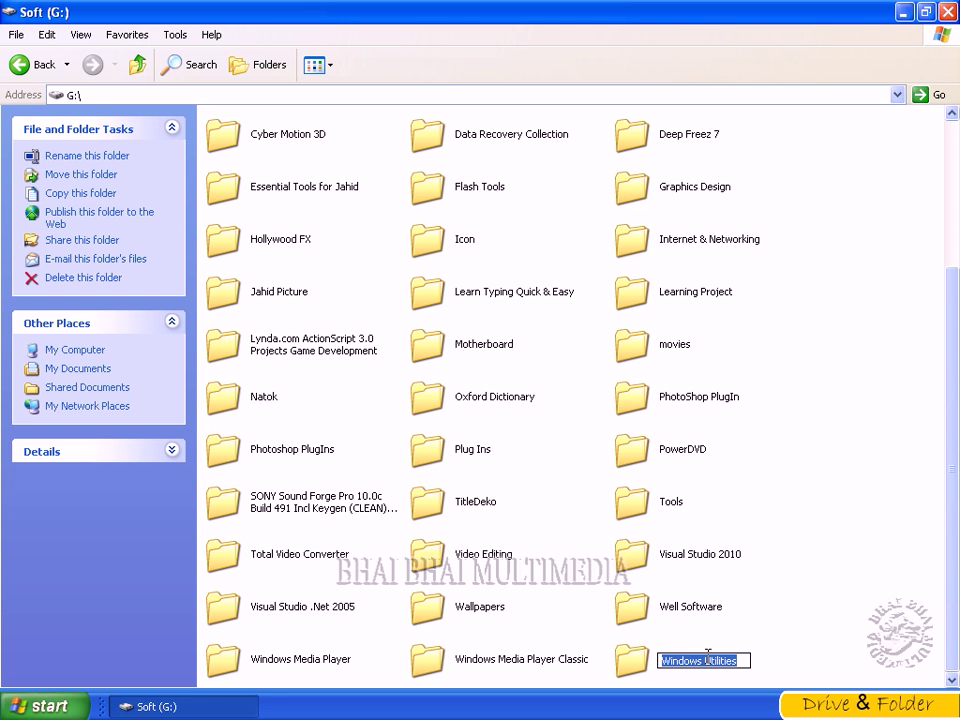
pyautogui.press('Home')
pyautogui.hotkey('ctrl', 'shift', 'Right')
pyautogui.press('Delete')
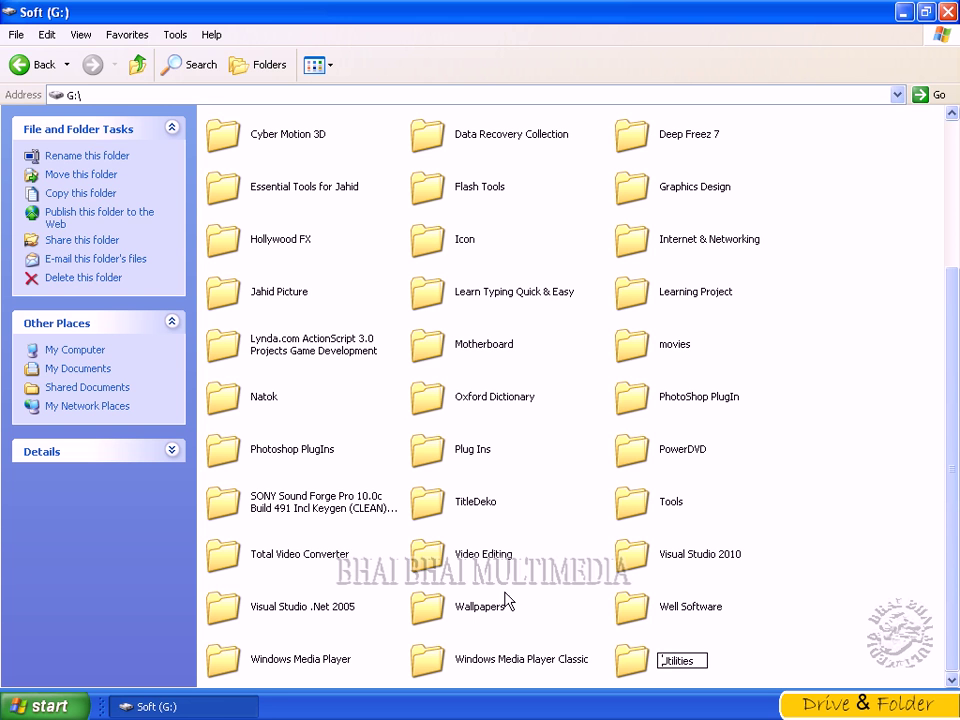
pyautogui.press('Delete')
pyautogui.write('uU')
pyautogui.press('Return')
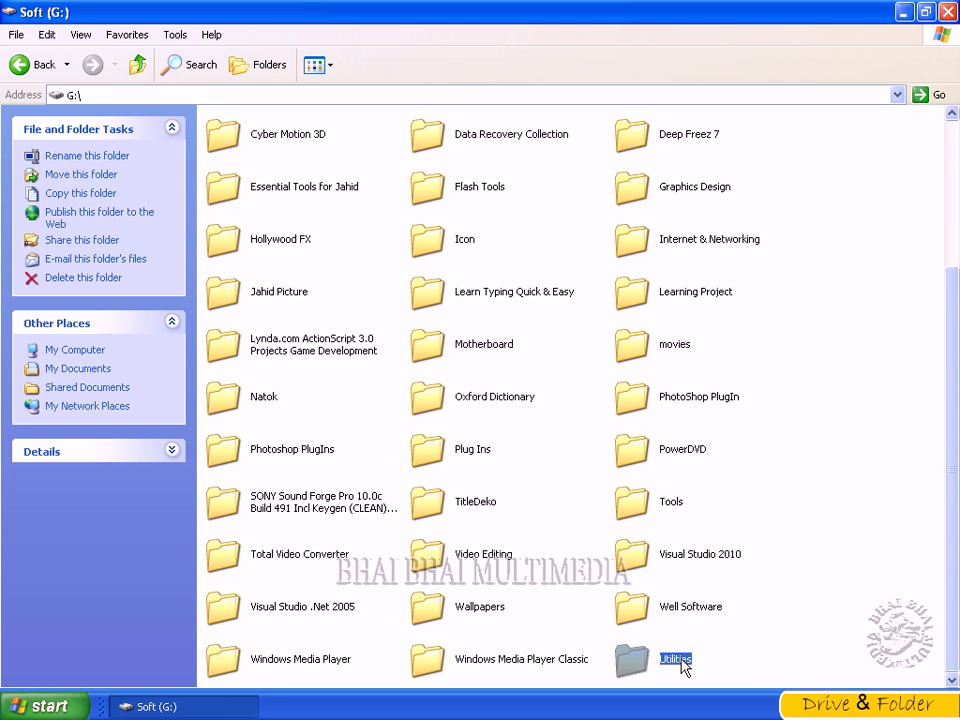
pyautogui.click(703, 662)
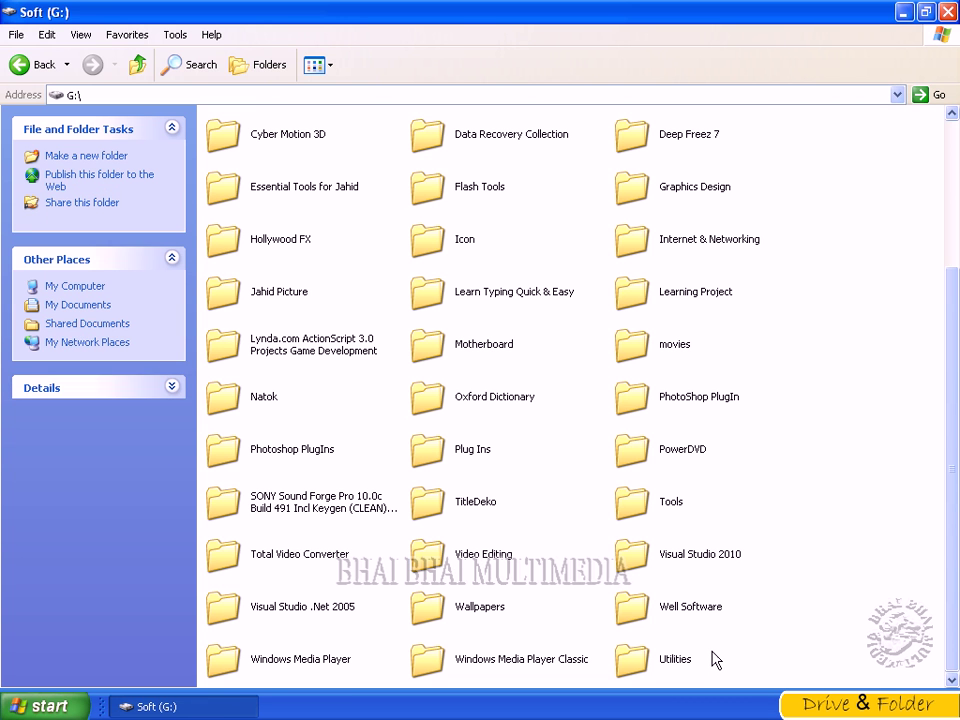
# Step: Go up from Soft (G:) to My Computer to look over the drives, and reopen Soft (G:)
pyautogui.scroll(3, 808, 480)
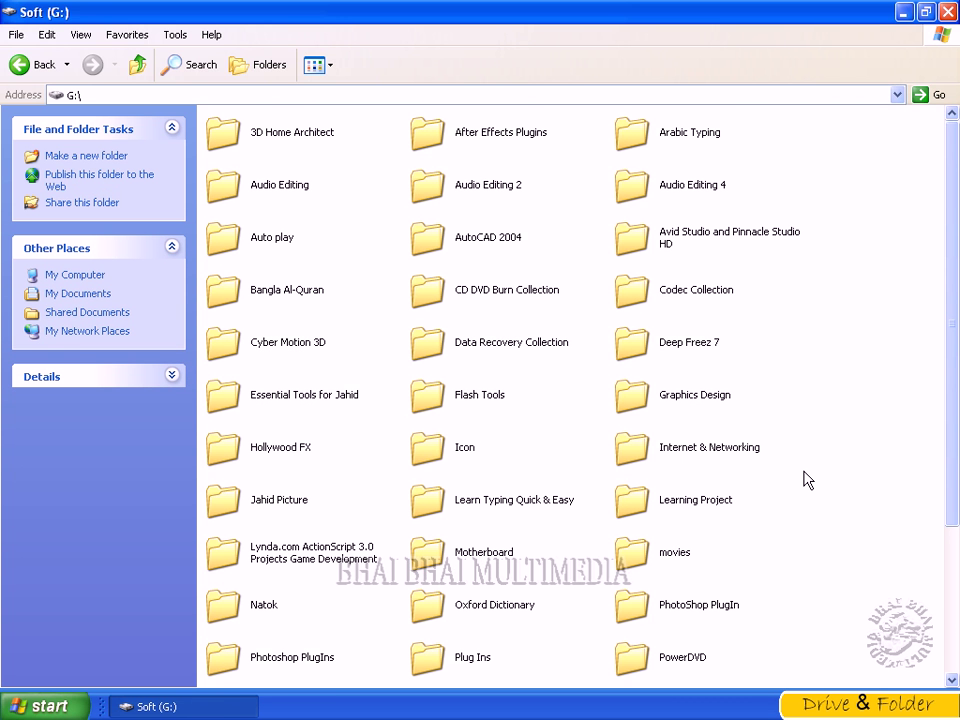
pyautogui.scroll(-2, 808, 480)
pyautogui.scroll(2, 808, 480)
pyautogui.click(137, 64)
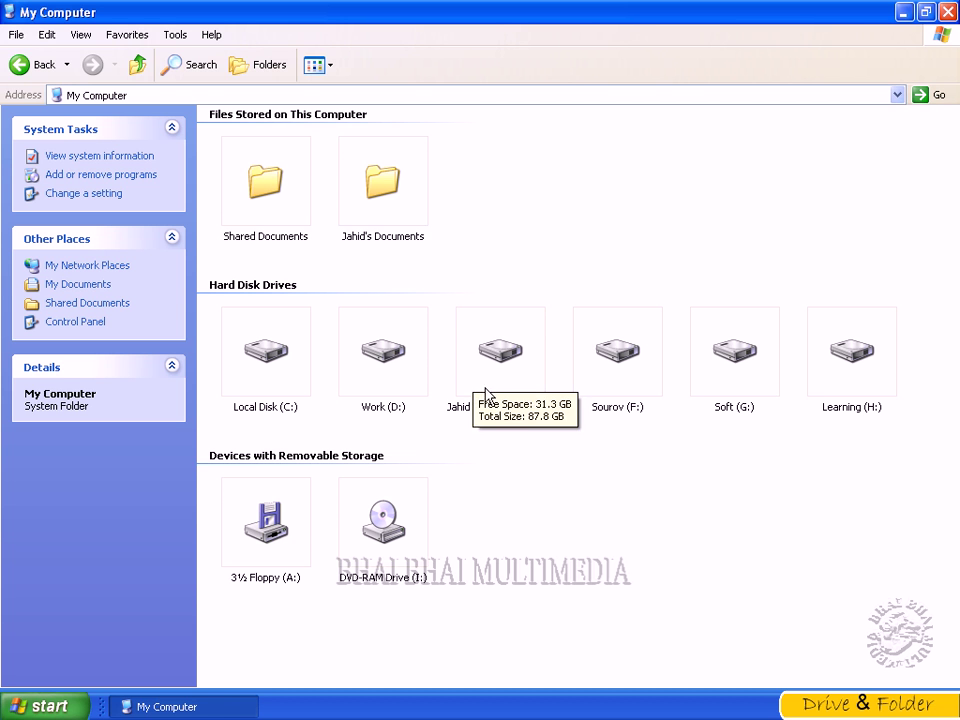
pyautogui.moveTo(386, 393)
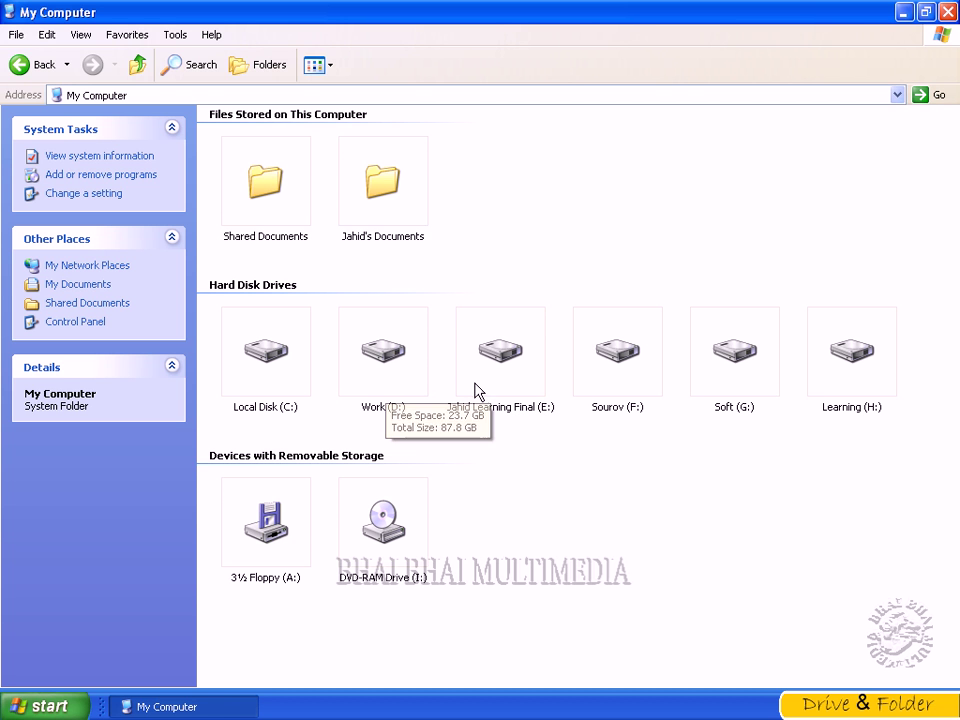
pyautogui.moveTo(499, 392)
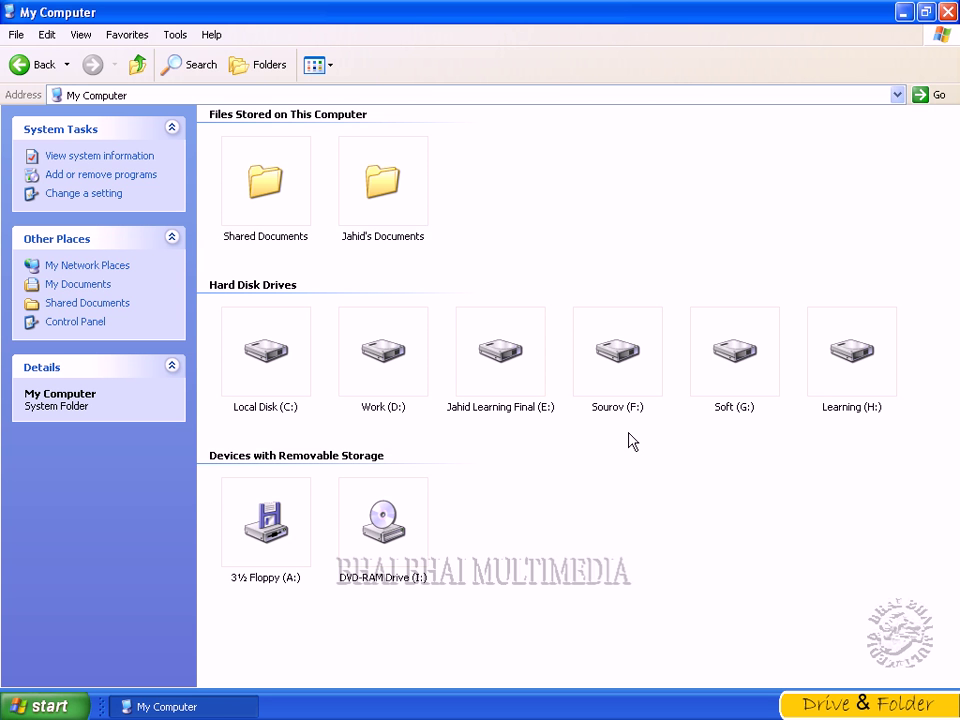
pyautogui.doubleClick(762, 375)
pyautogui.moveTo(426, 252)
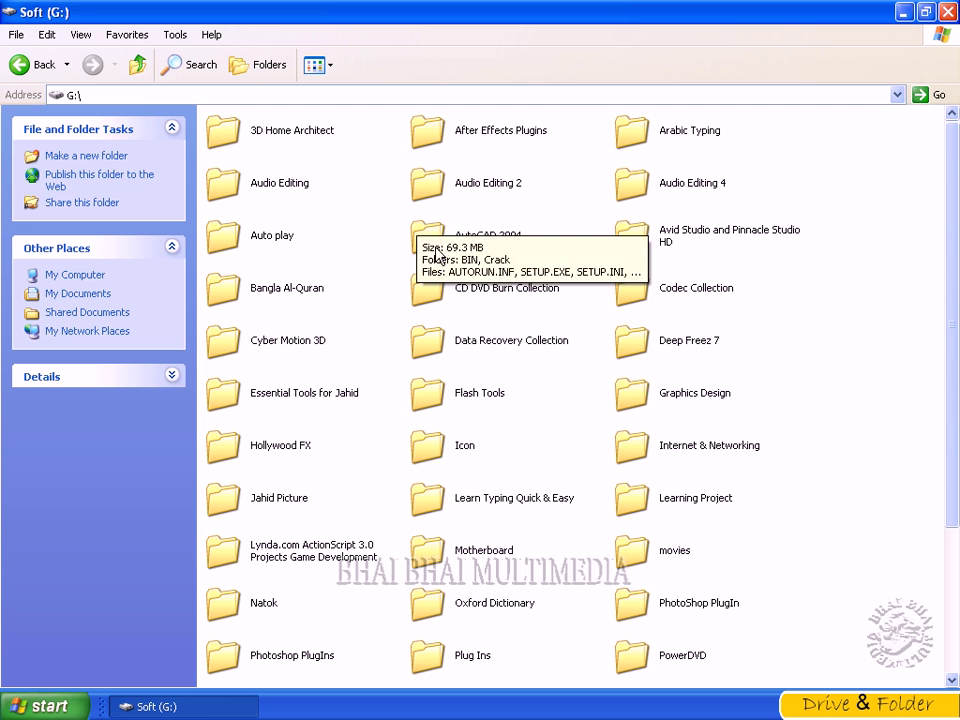